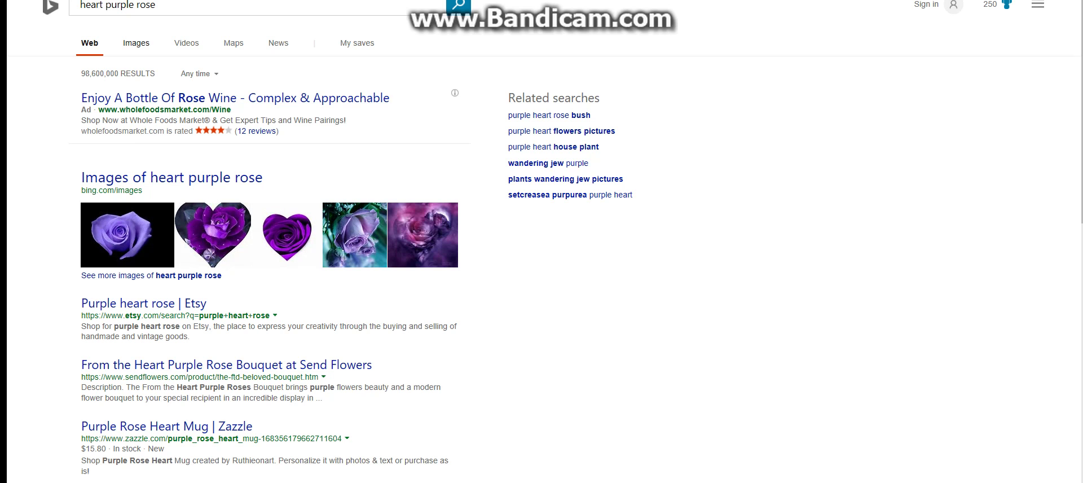
Save the misty purple heart-shaped rose picture from romanceworks.com in the image results as a JPEG named "purple r o se".
click(135, 43)
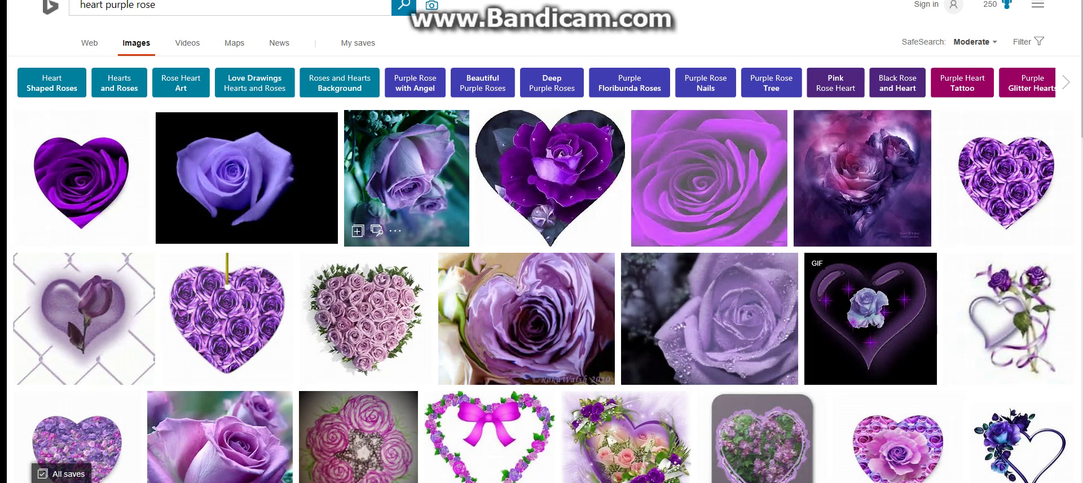
right_click(404, 195)
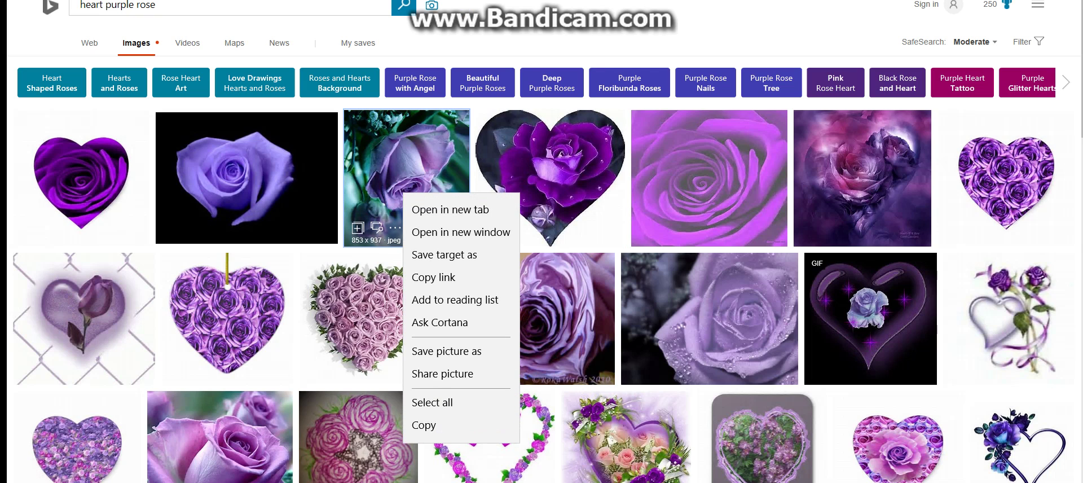
key(Escape)
right_click(858, 157)
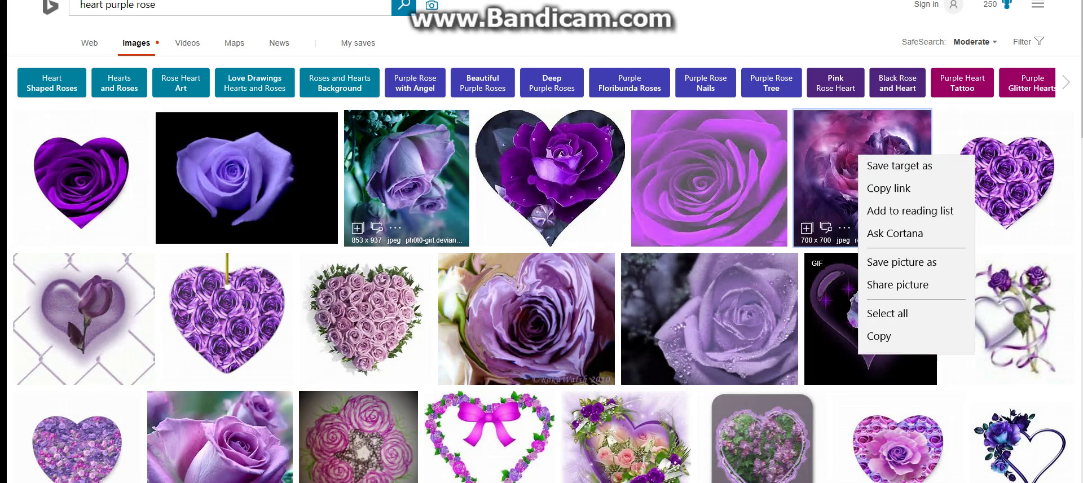
click(902, 314)
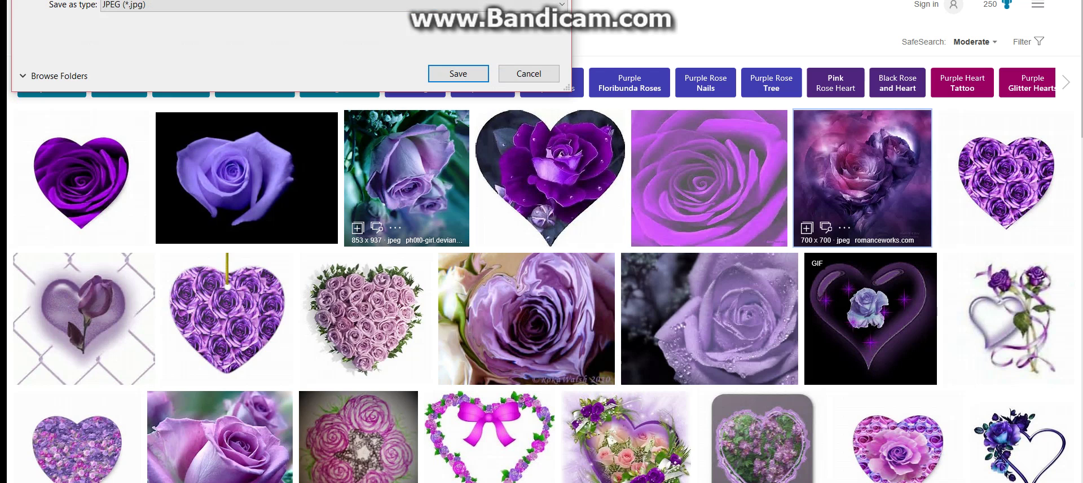
text(purple r)
key(BackSpace)
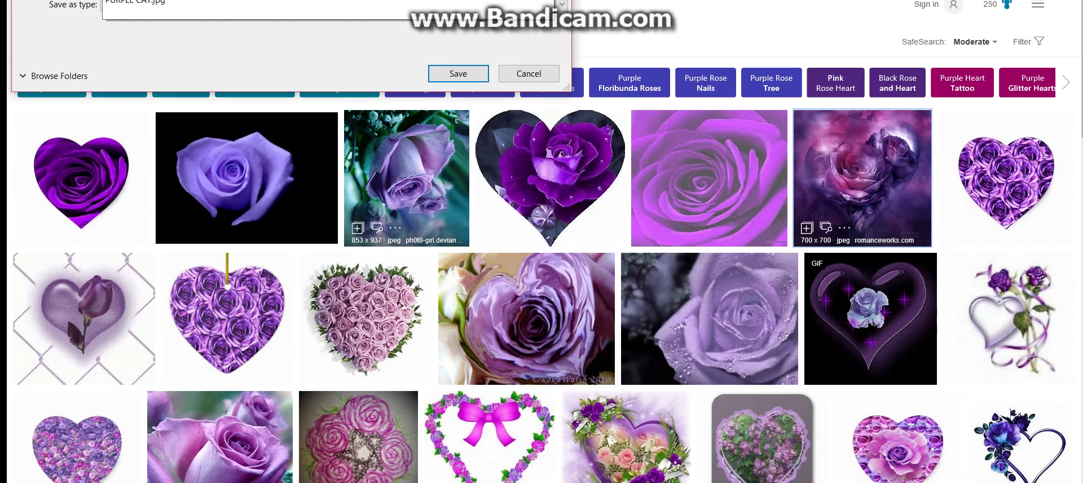
text(r)
key(BackSpace)
text(r)
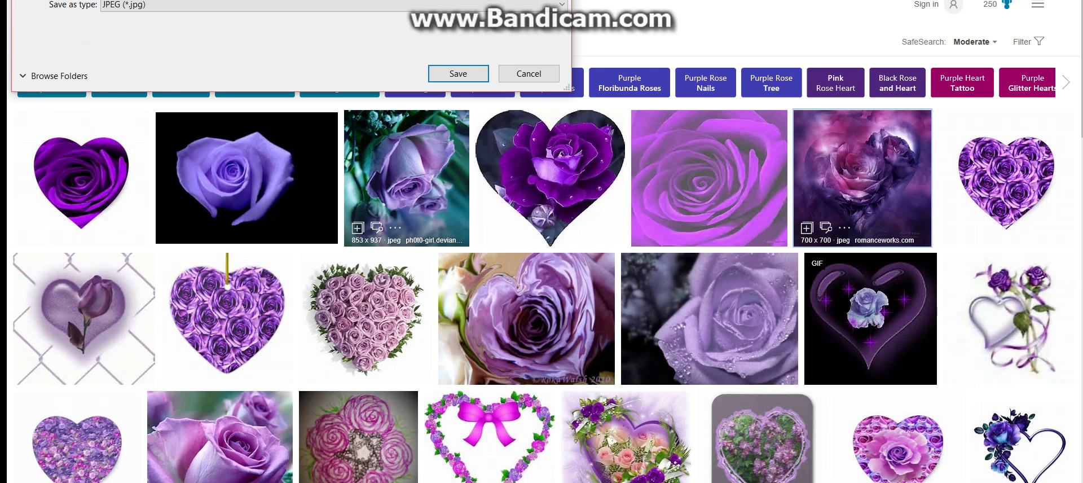
key(Return)
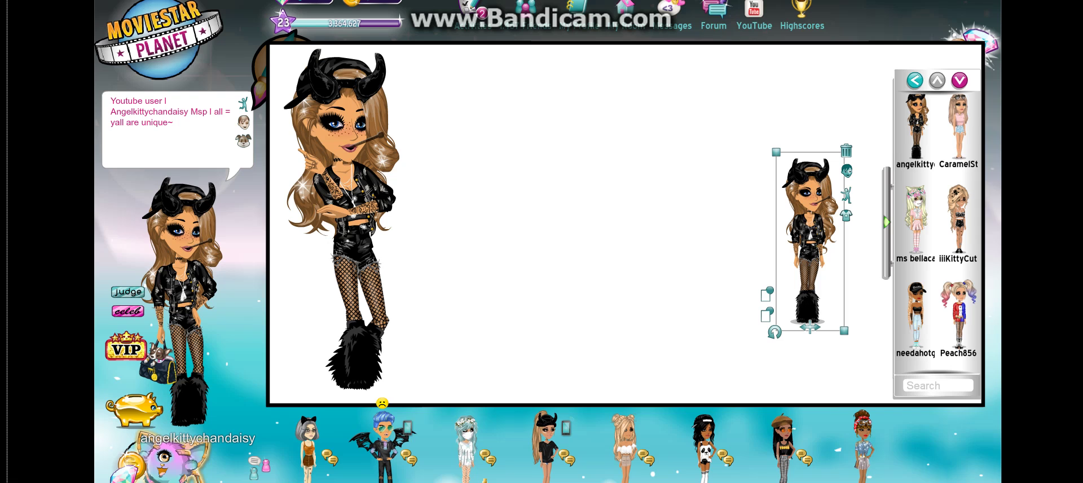
Search for pixlr in a new browser tab and launch the Pixlr Editor web app from its official site.
key(ctrl+t)
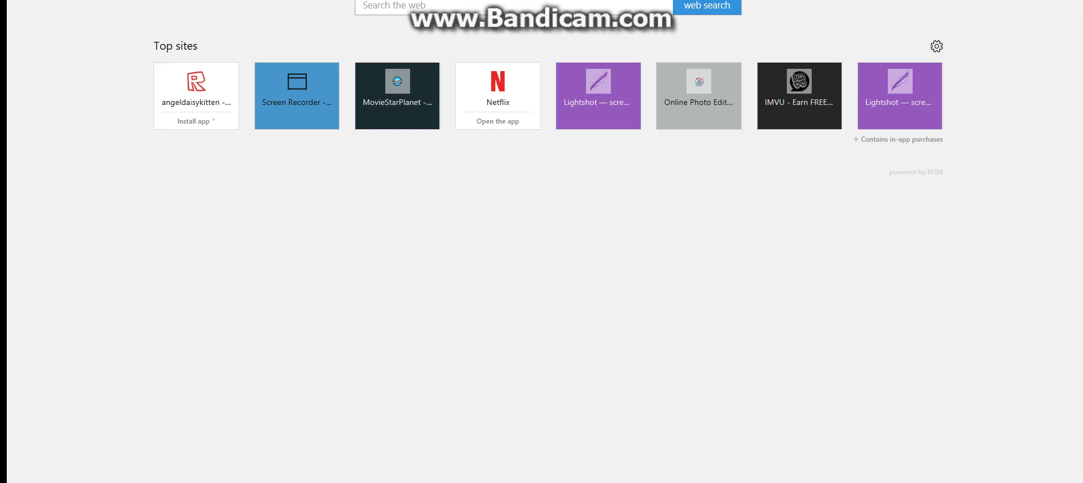
text(pi)
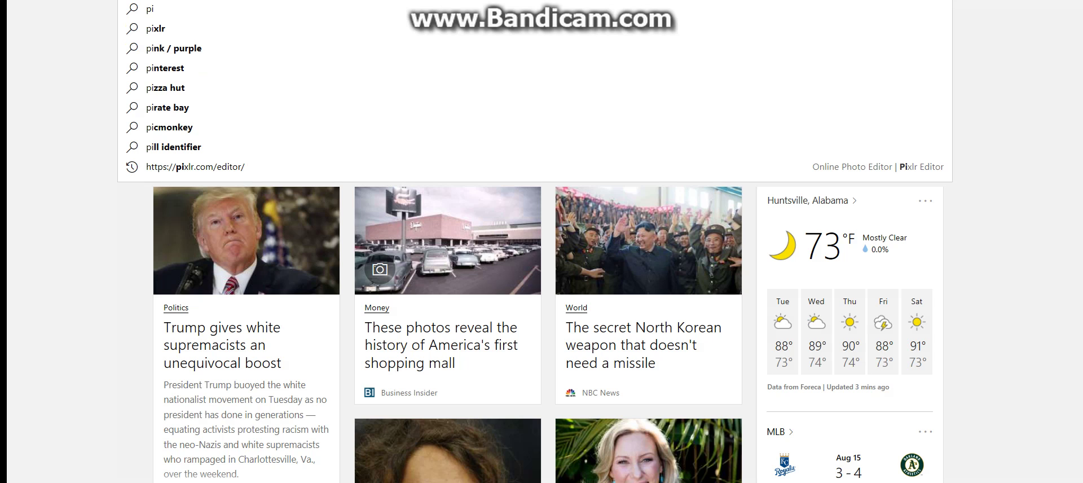
click(156, 29)
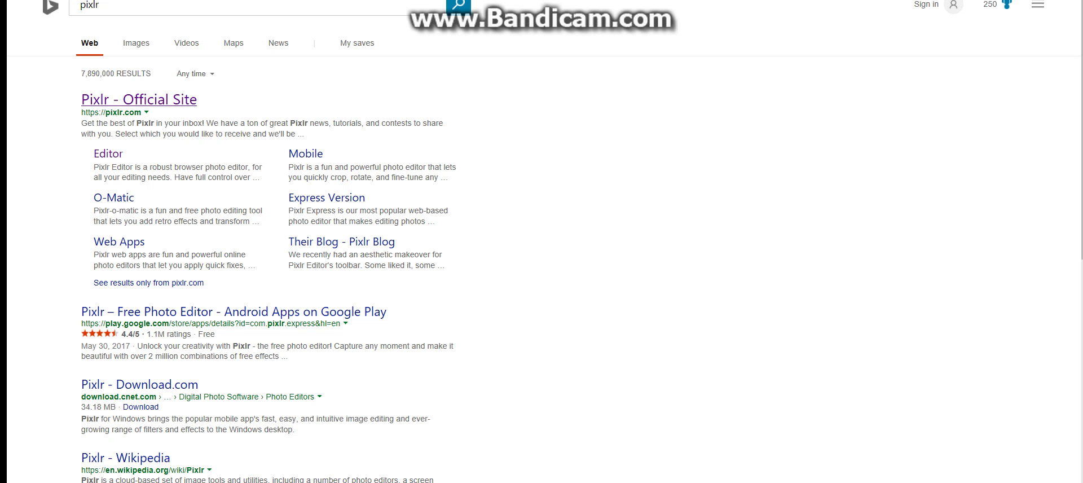
click(139, 100)
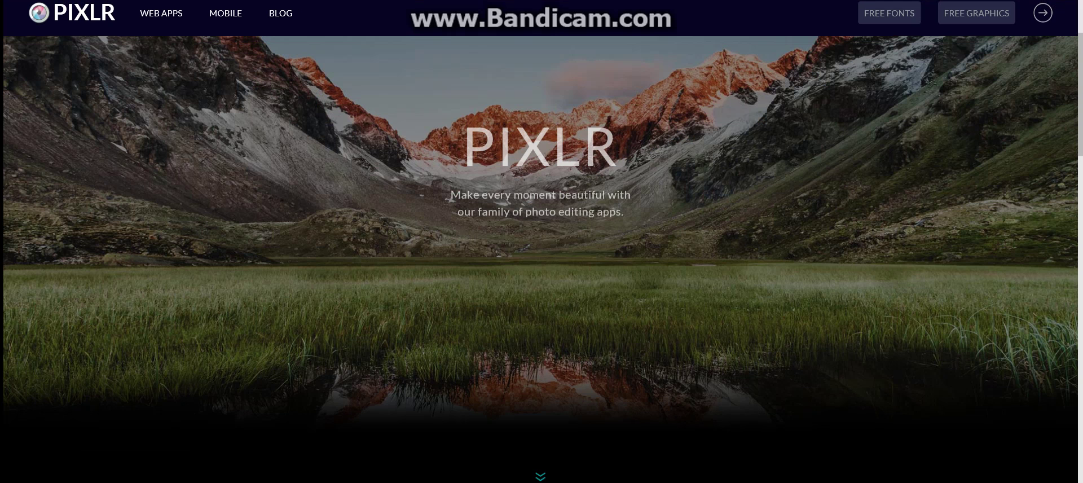
scroll(540, 259, down, 5)
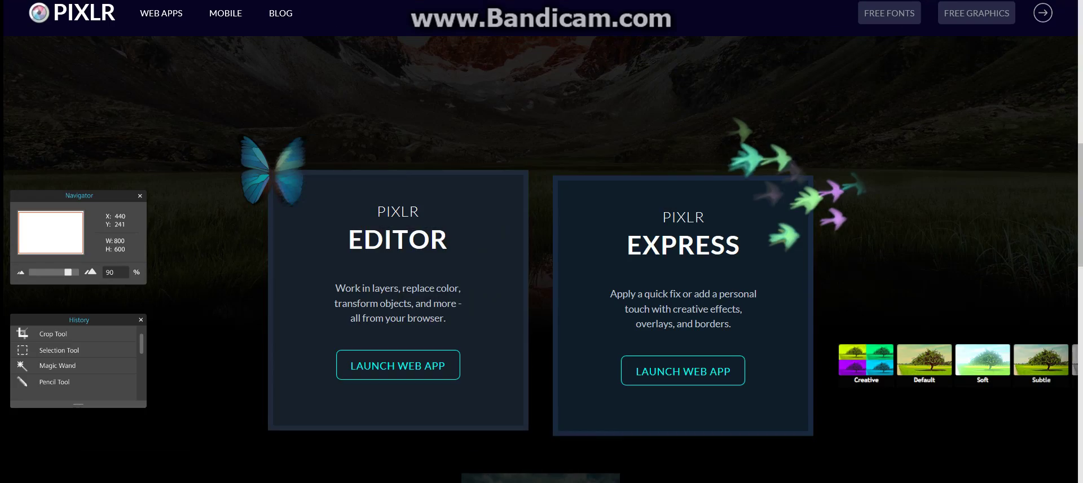
click(398, 365)
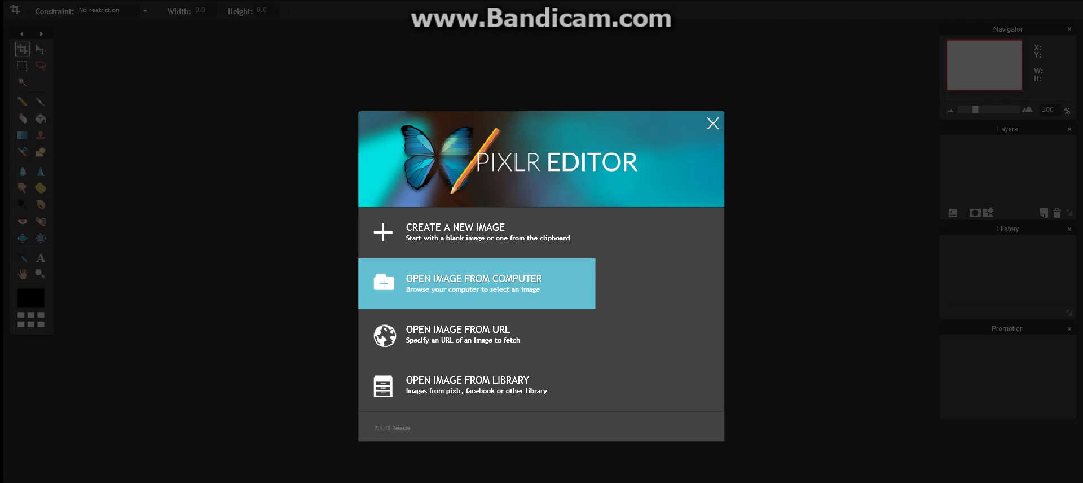
Create a new transparent 800 x 600 image and enlarge its document window around the canvas.
click(454, 232)
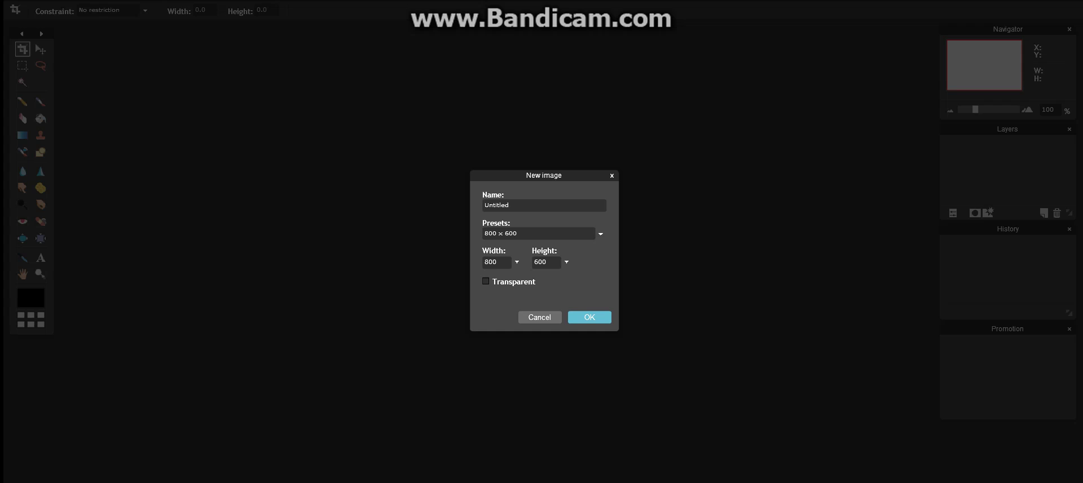
click(590, 317)
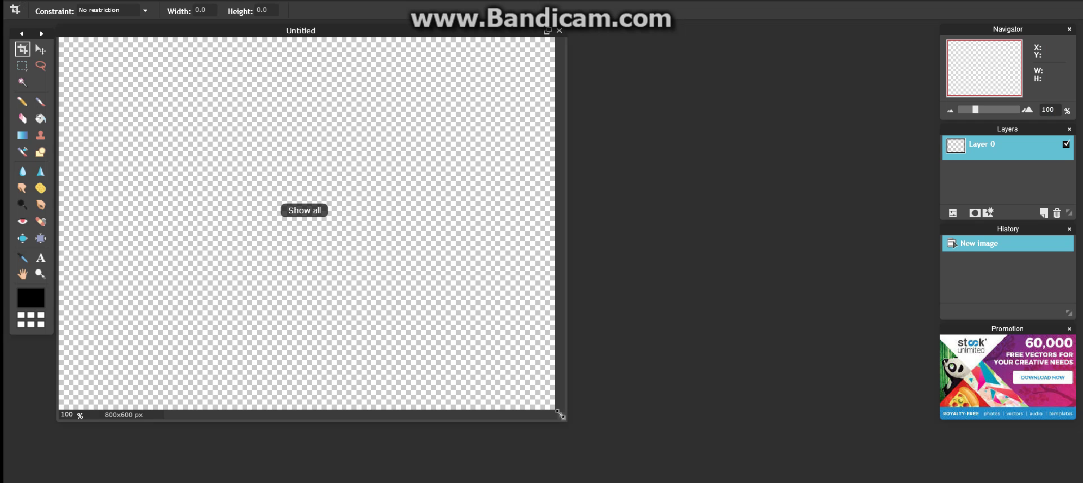
drag(561, 413, 754, 451)
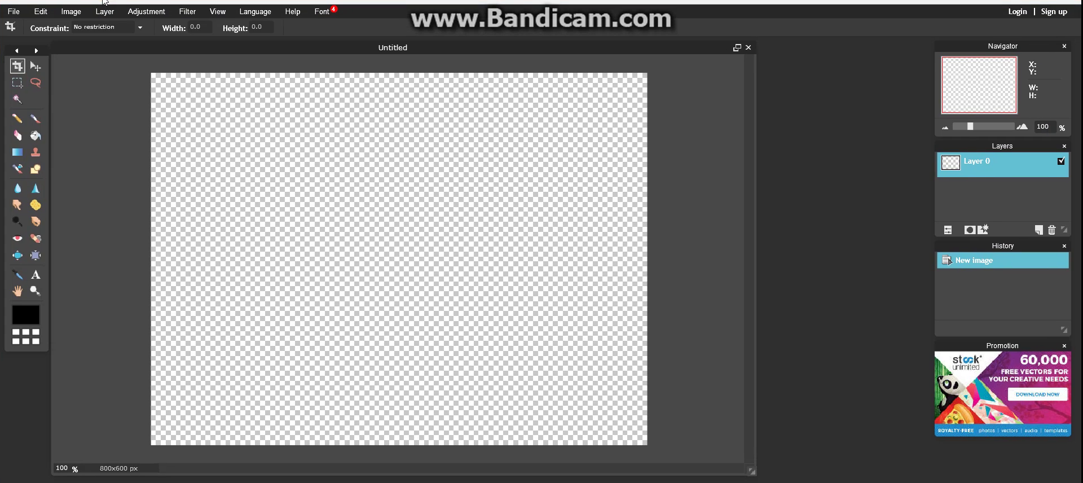
Add the picture purple r o se.jpg to the blank image as a new layer.
click(105, 12)
click(104, 12)
click(104, 11)
click(129, 66)
scroll(122, 90, down, 10)
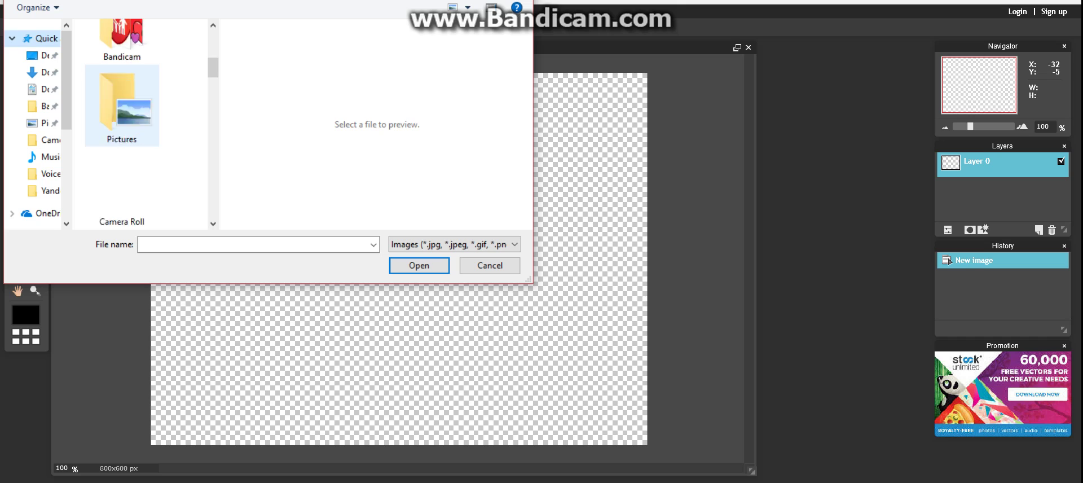
scroll(121, 90, down, 1)
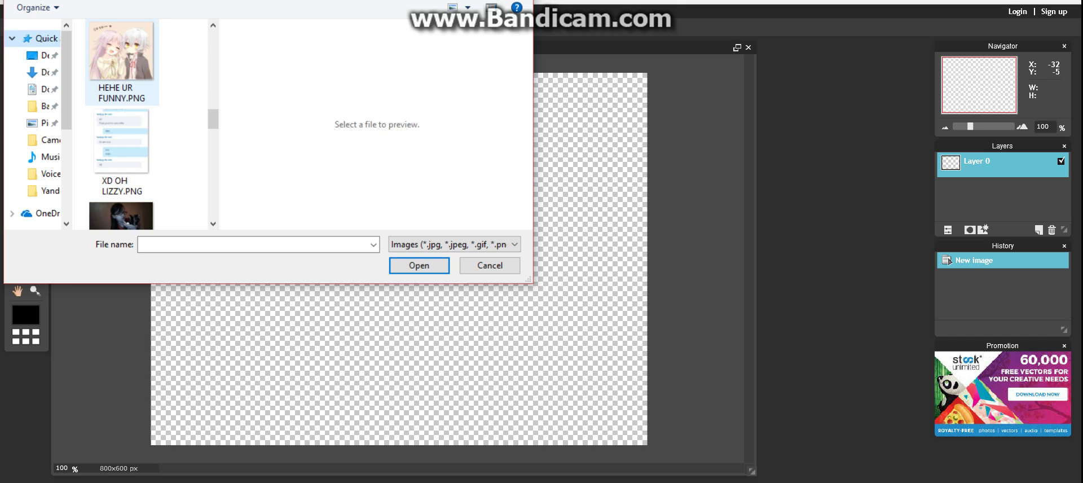
scroll(122, 90, up, 5)
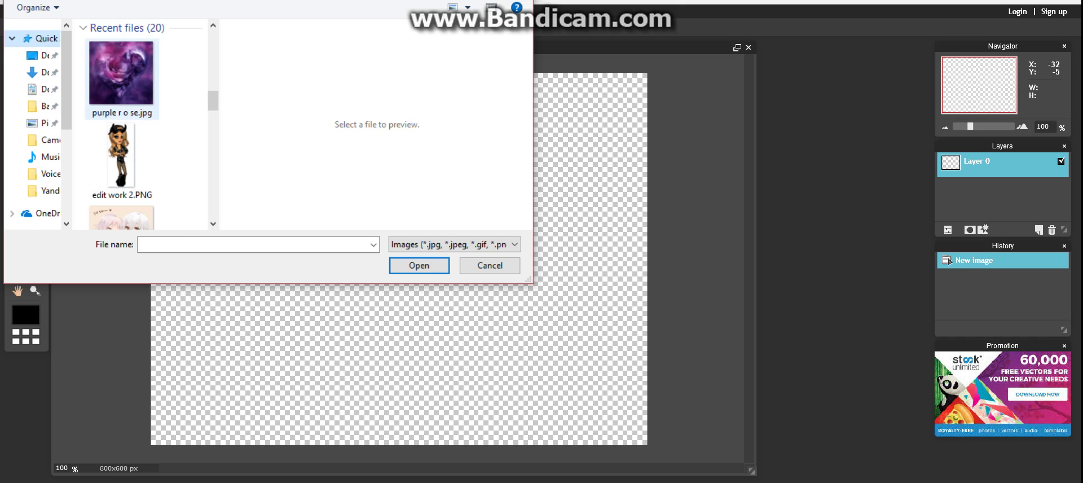
double_click(121, 72)
Scale up the rose layer with Free transform so it covers the whole canvas, and apply the change.
click(41, 11)
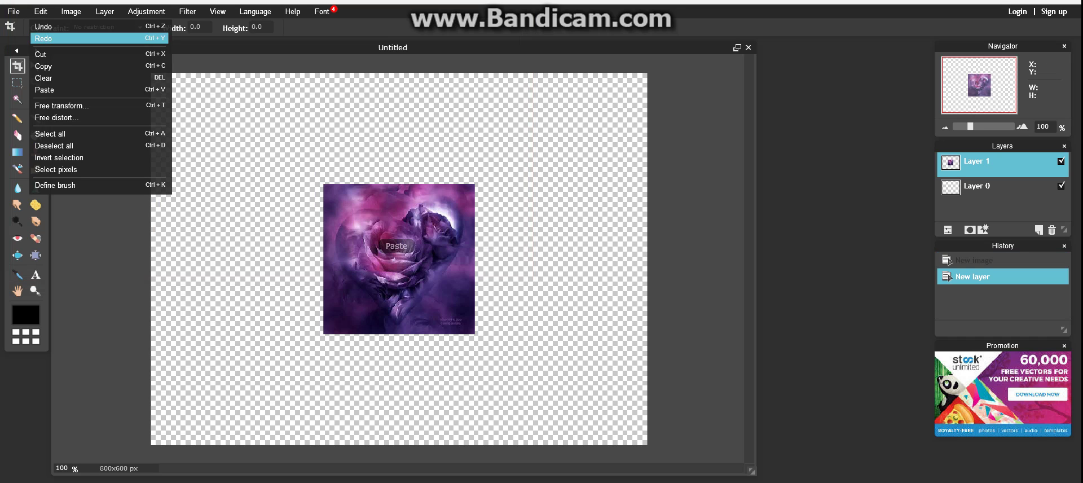
click(57, 106)
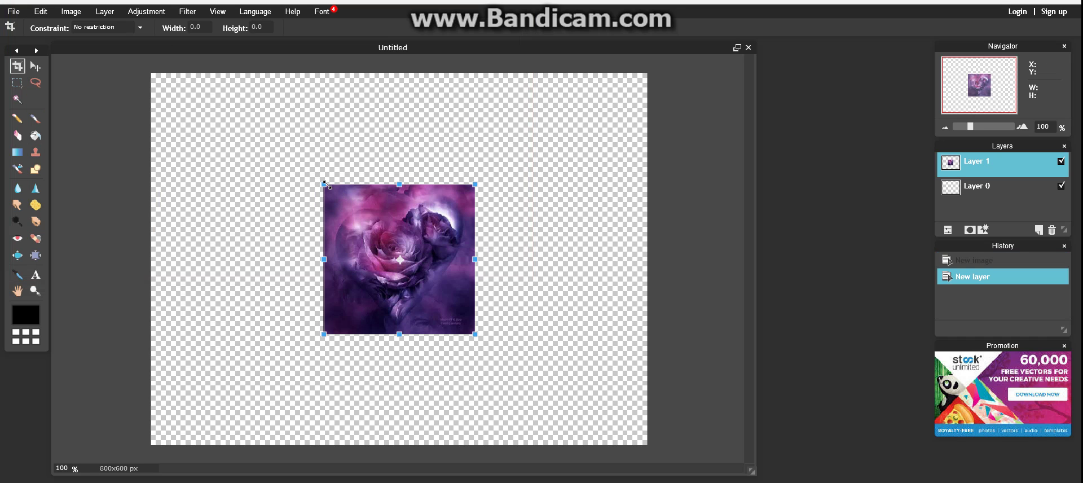
drag(333, 187, 38, 38)
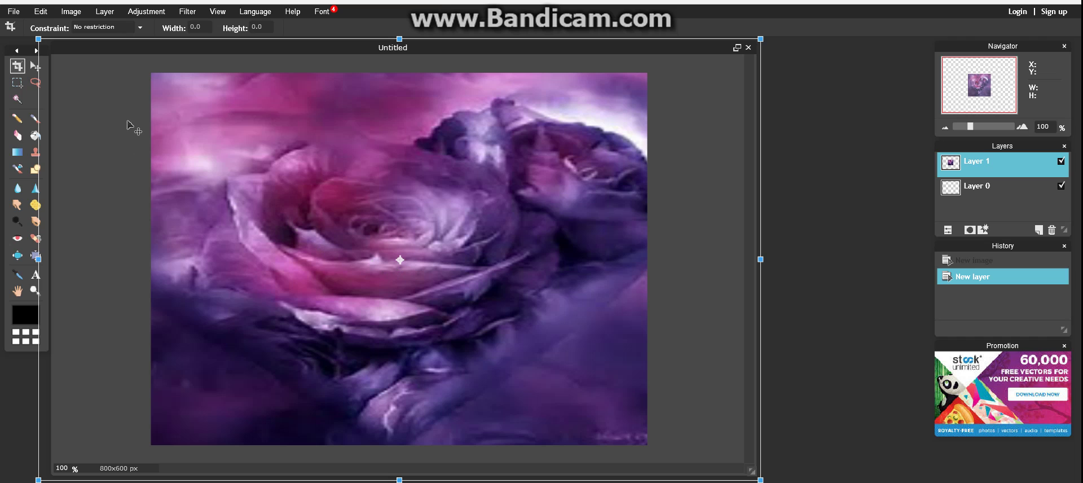
key(Return)
click(486, 294)
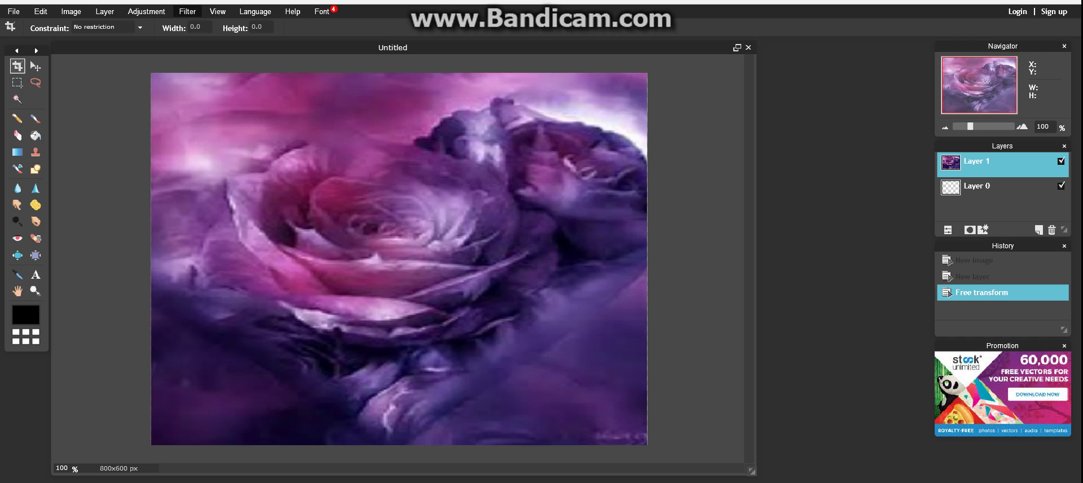
Add the avatar picture edit work 2.PNG as a new layer above the rose background.
click(104, 11)
click(130, 66)
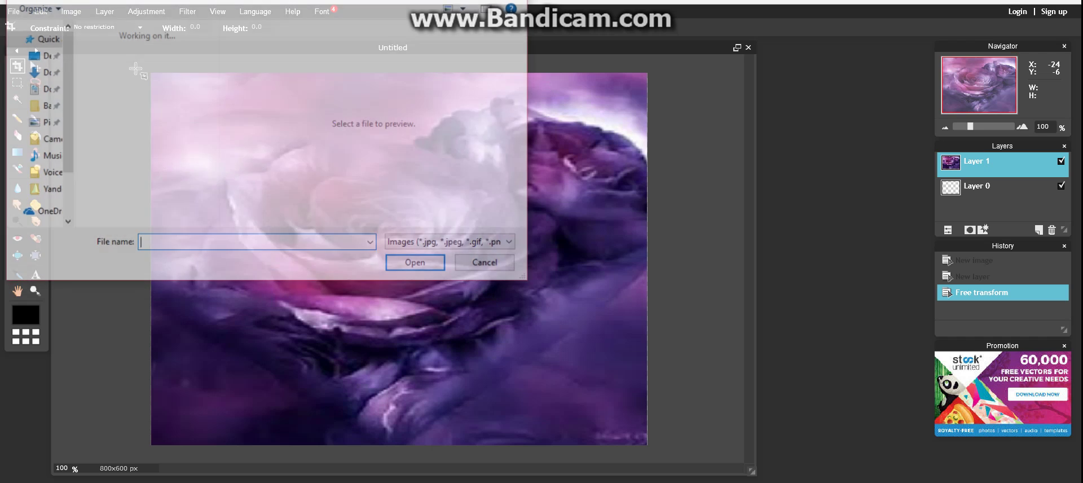
scroll(143, 124, down, 10)
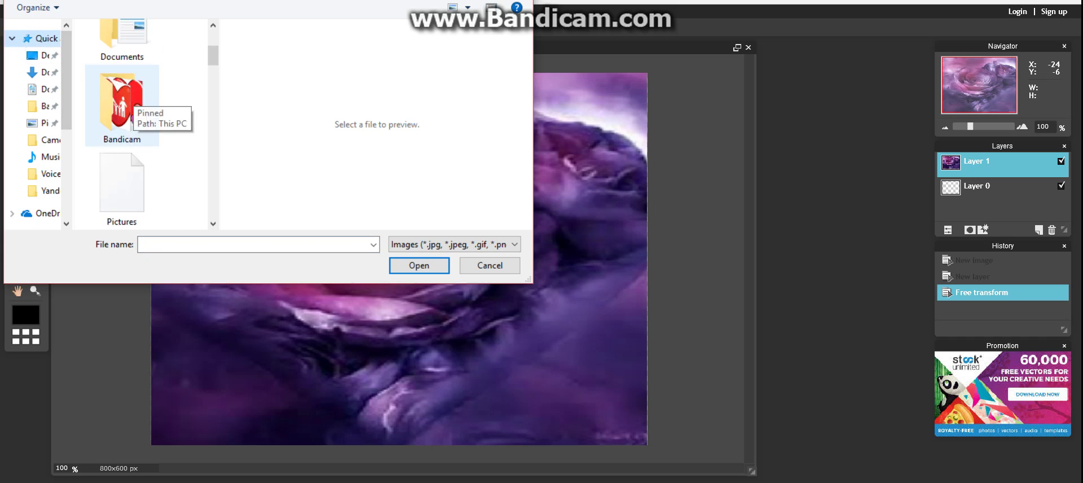
double_click(120, 183)
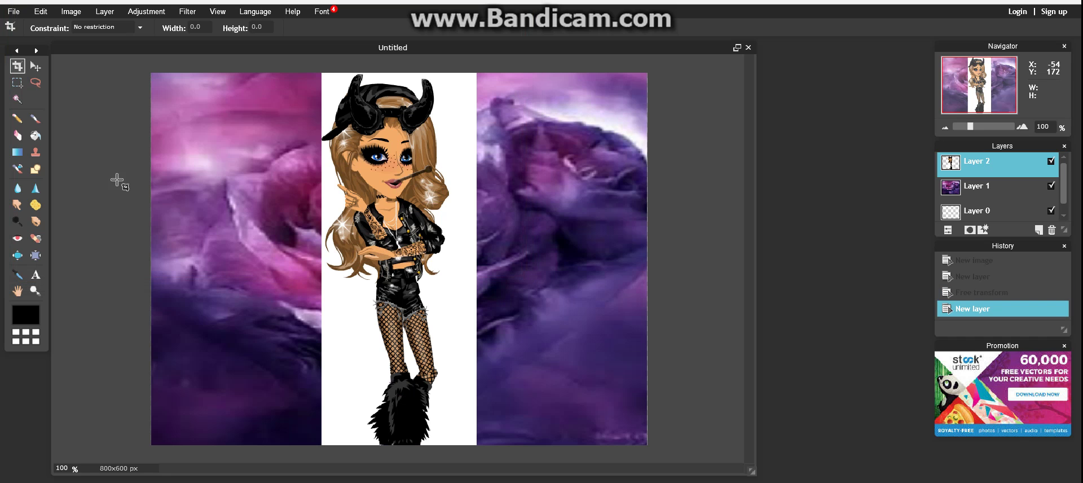
Select the avatar layer's white background with the Wand tool and erase it above and to the right of the figure using the size 50 brush.
click(17, 99)
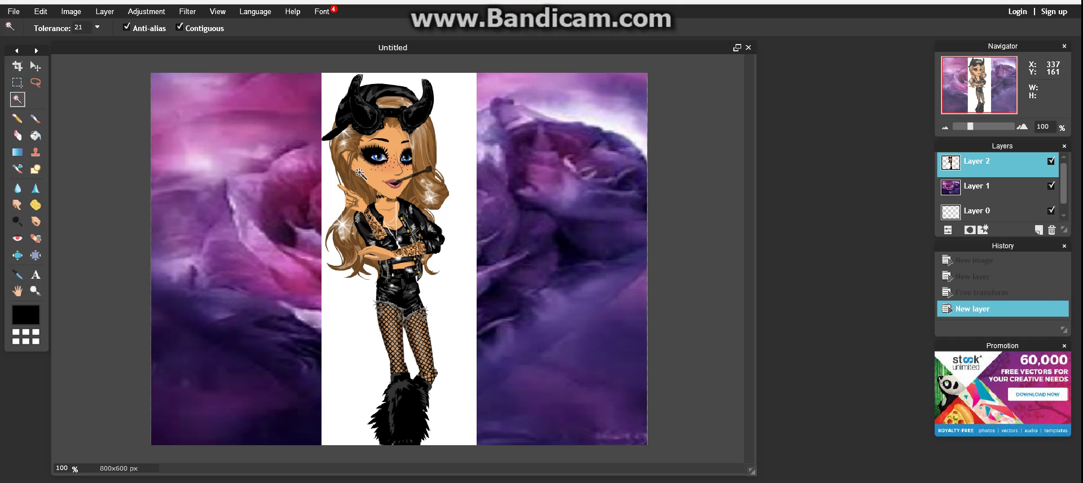
click(328, 99)
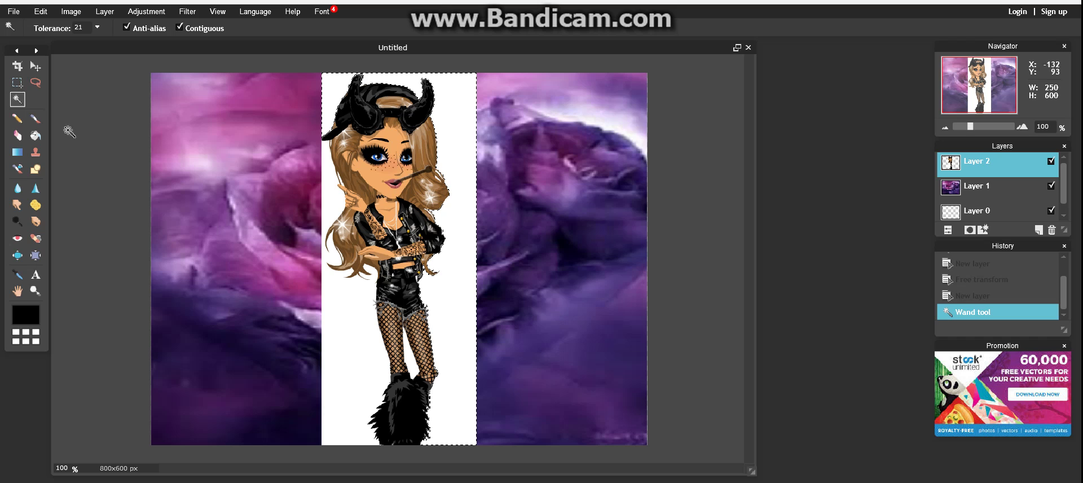
click(17, 135)
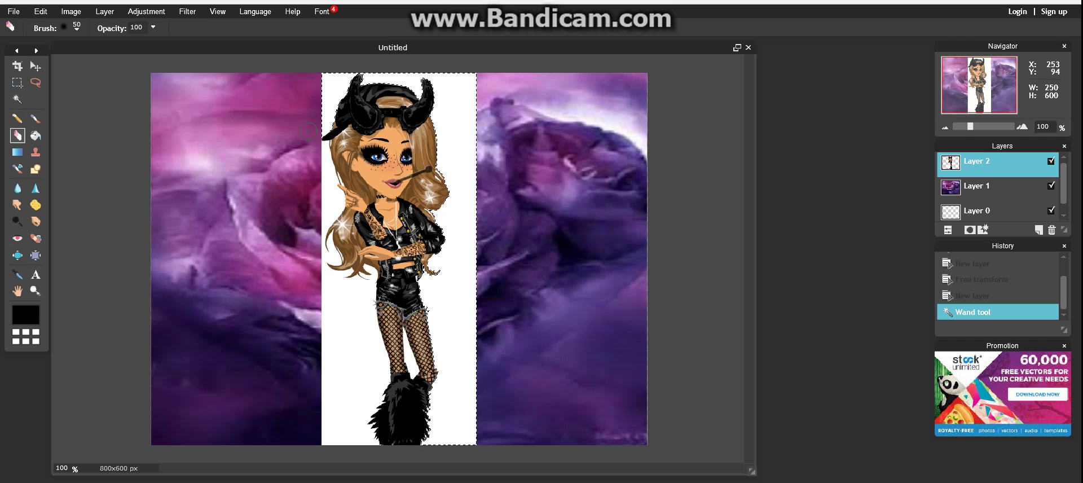
mouse_move(307, 132)
mouse_down()
mouse_move(322, 113)
mouse_move(315, 141)
mouse_move(345, 68)
mouse_move(320, 108)
mouse_move(320, 72)
mouse_move(328, 98)
mouse_move(347, 73)
mouse_move(446, 67)
mouse_move(442, 155)
mouse_move(435, 112)
mouse_move(459, 207)
mouse_move(486, 112)
mouse_move(470, 144)
mouse_move(477, 188)
mouse_move(481, 101)
mouse_move(462, 146)
mouse_move(466, 88)
mouse_move(454, 139)
mouse_move(457, 100)
mouse_move(476, 73)
mouse_move(457, 105)
mouse_move(467, 73)
mouse_move(456, 91)
mouse_move(458, 227)
mouse_move(458, 180)
mouse_move(443, 220)
mouse_move(452, 242)
mouse_move(437, 256)
mouse_move(444, 282)
mouse_move(432, 288)
mouse_move(435, 341)
mouse_move(429, 305)
mouse_move(426, 385)
mouse_move(439, 349)
mouse_move(447, 381)
mouse_move(442, 433)
mouse_move(450, 390)
mouse_move(440, 447)
mouse_move(430, 430)
mouse_move(448, 378)
mouse_up()
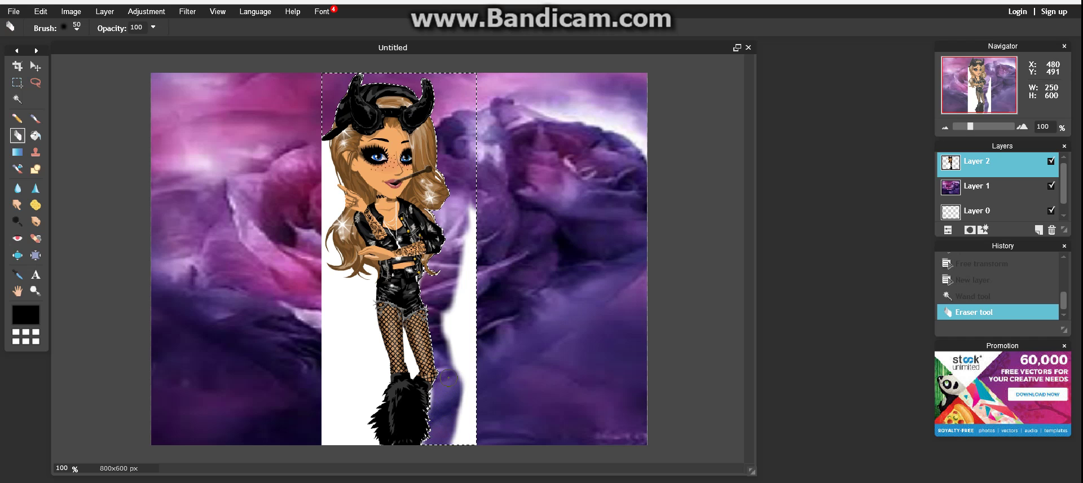
mouse_move(437, 453)
mouse_down()
mouse_move(471, 398)
mouse_move(450, 454)
mouse_move(477, 451)
mouse_move(471, 344)
mouse_move(466, 360)
mouse_move(454, 354)
mouse_move(438, 293)
mouse_move(452, 373)
mouse_move(462, 288)
mouse_move(466, 280)
mouse_move(478, 315)
mouse_move(477, 272)
mouse_move(463, 295)
mouse_move(468, 332)
mouse_move(486, 277)
mouse_up()
drag(490, 228, 478, 153)
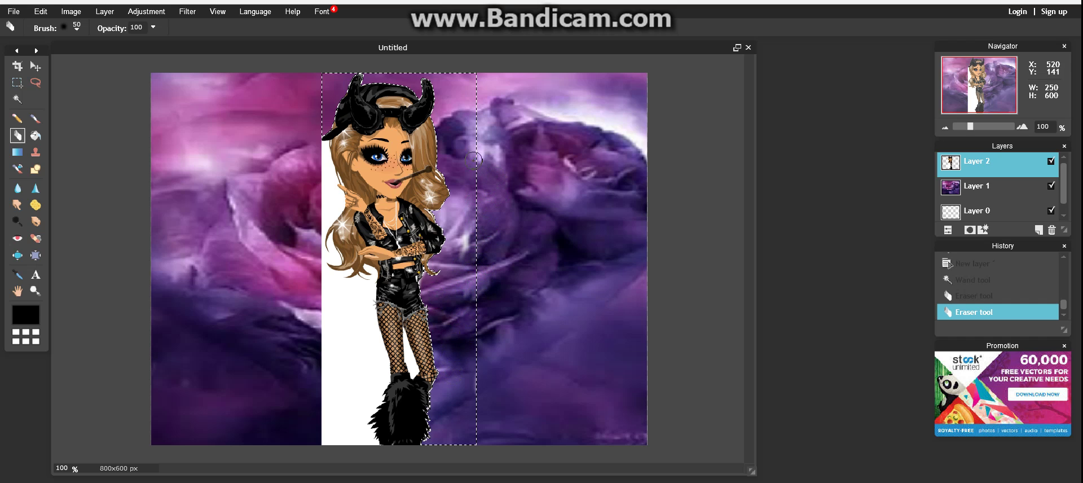
drag(326, 206, 323, 217)
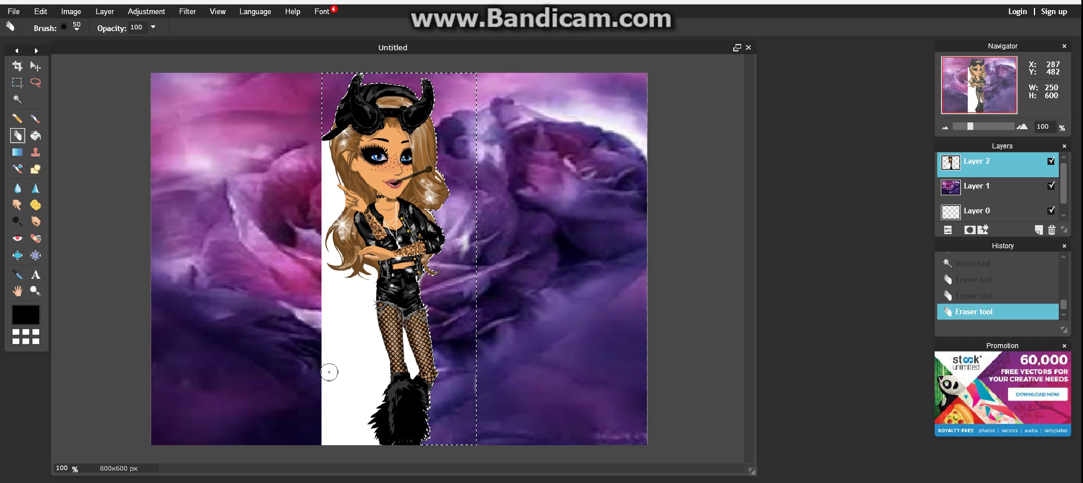
Clear the selection and erase the leftover white specks to the right of the avatar.
click(17, 99)
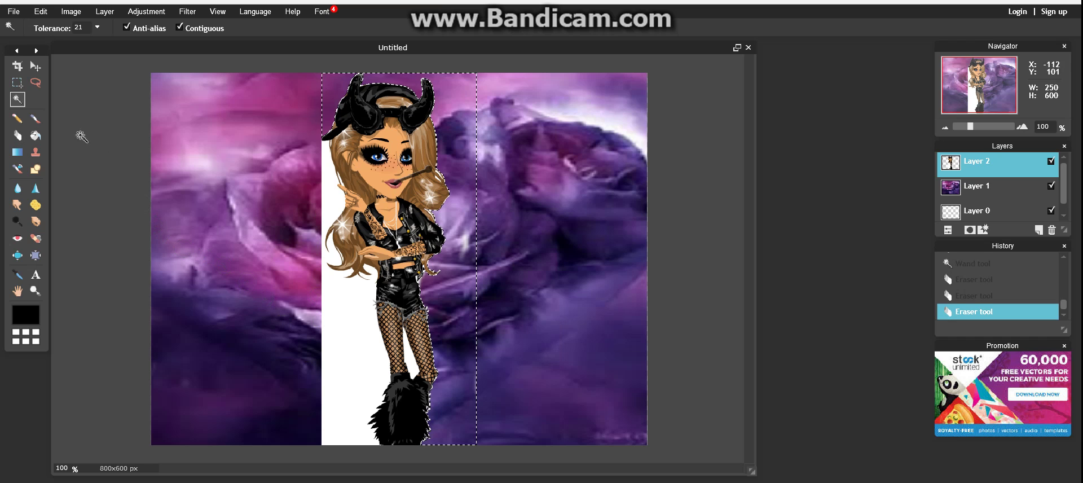
click(79, 138)
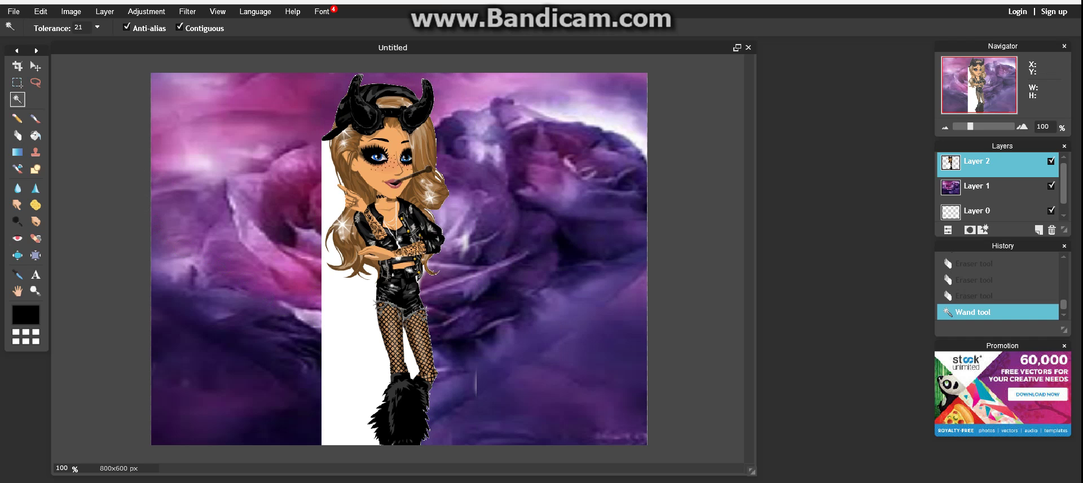
key(e)
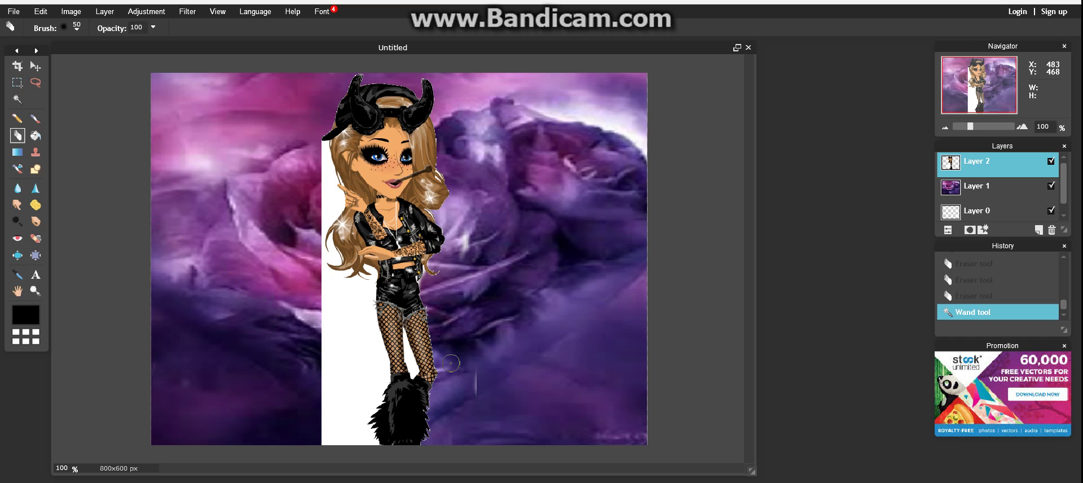
click(620, 436)
Select the white background left of the avatar with the Wand tool and erase it with the size 50 brush.
click(17, 99)
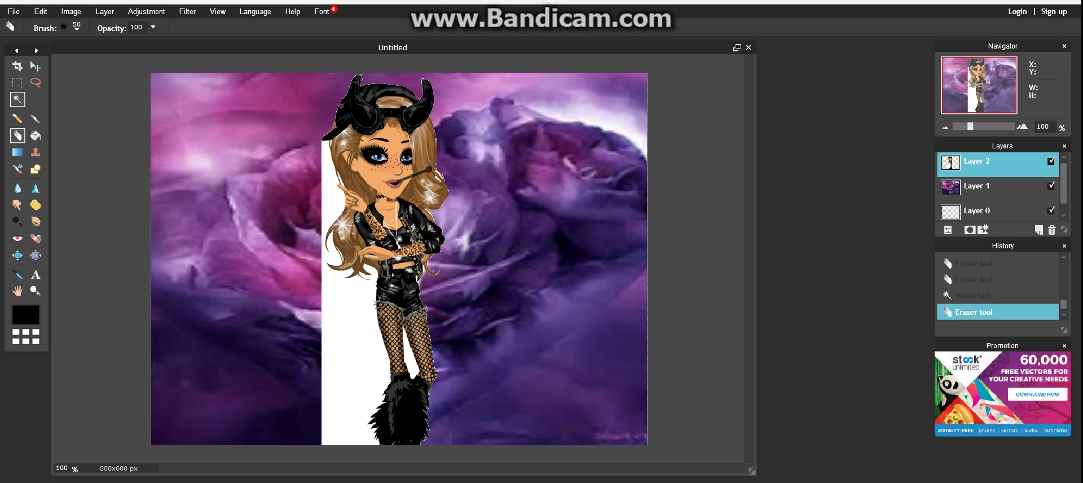
click(330, 182)
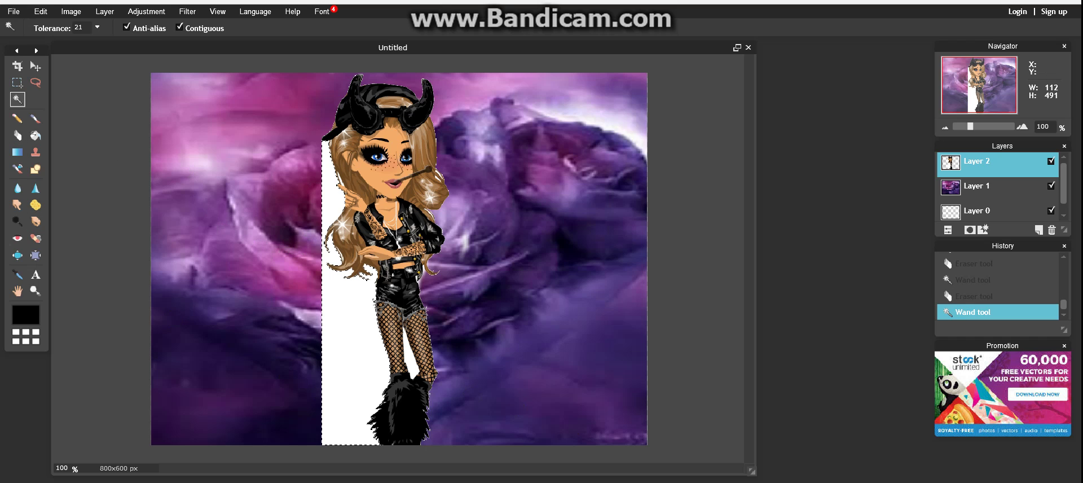
key(e)
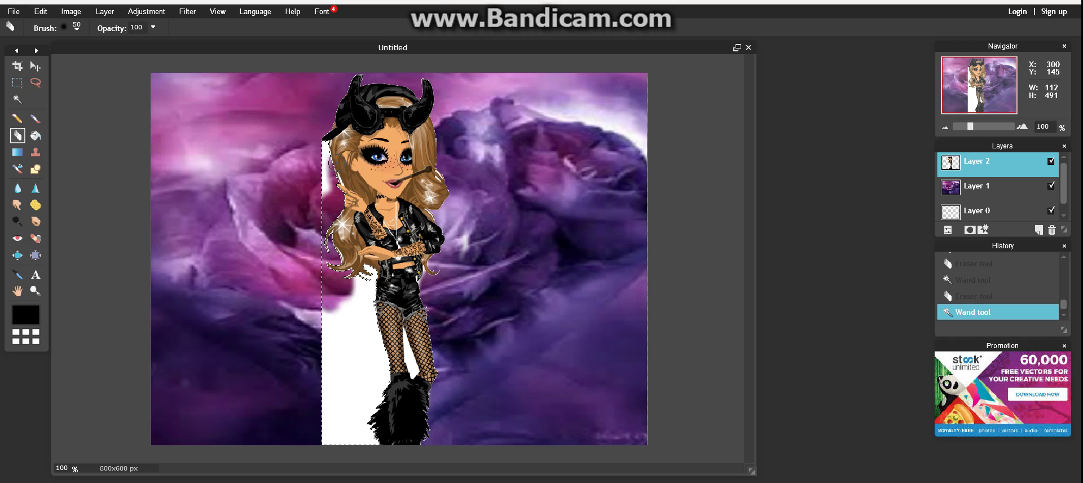
mouse_move(332, 307)
mouse_down()
mouse_move(339, 437)
mouse_move(361, 395)
mouse_move(374, 396)
mouse_move(360, 439)
mouse_move(350, 395)
mouse_move(364, 383)
mouse_move(338, 414)
mouse_move(370, 346)
mouse_move(372, 293)
mouse_move(355, 282)
mouse_move(348, 339)
mouse_move(357, 316)
mouse_move(362, 359)
mouse_up()
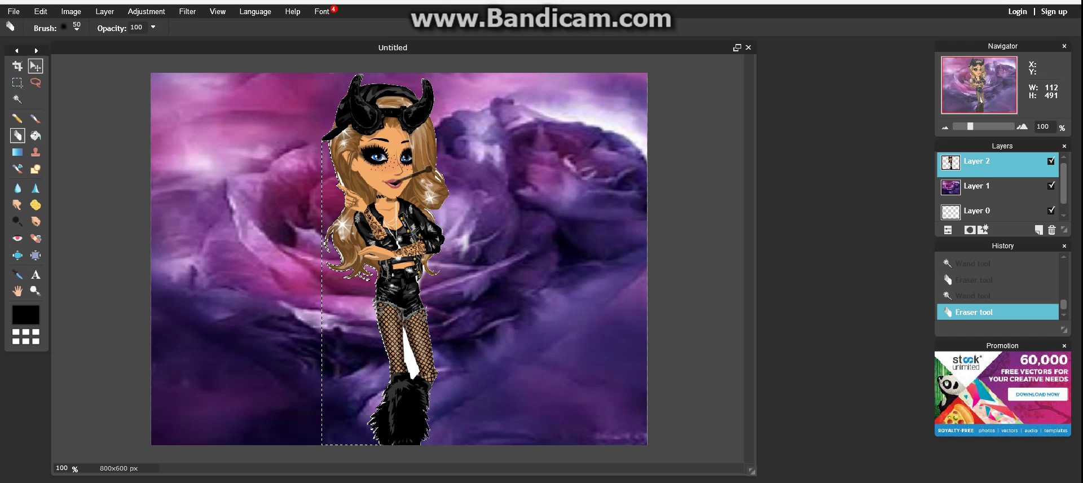
Select the white gap between the avatar's legs with the Wand tool, erase it, and clear the selection.
click(18, 99)
click(146, 181)
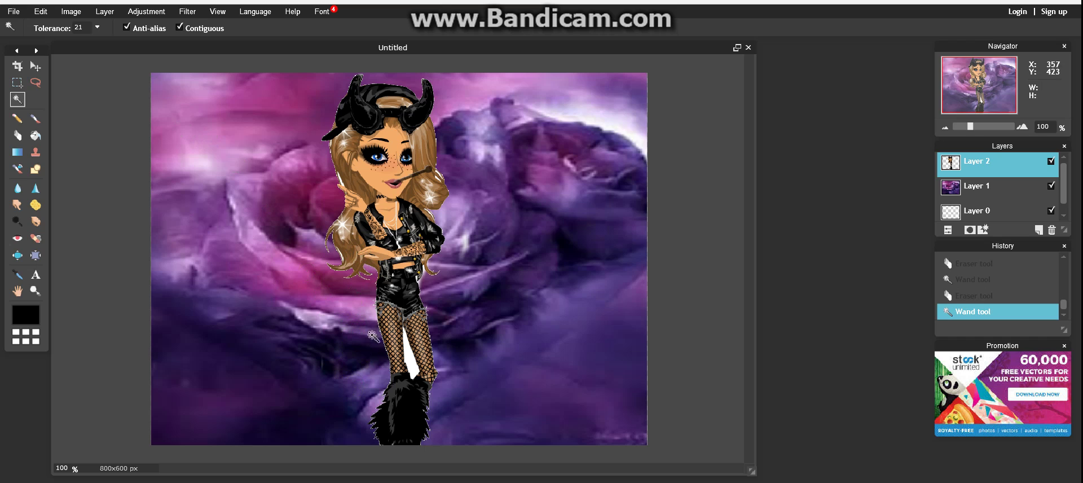
click(410, 358)
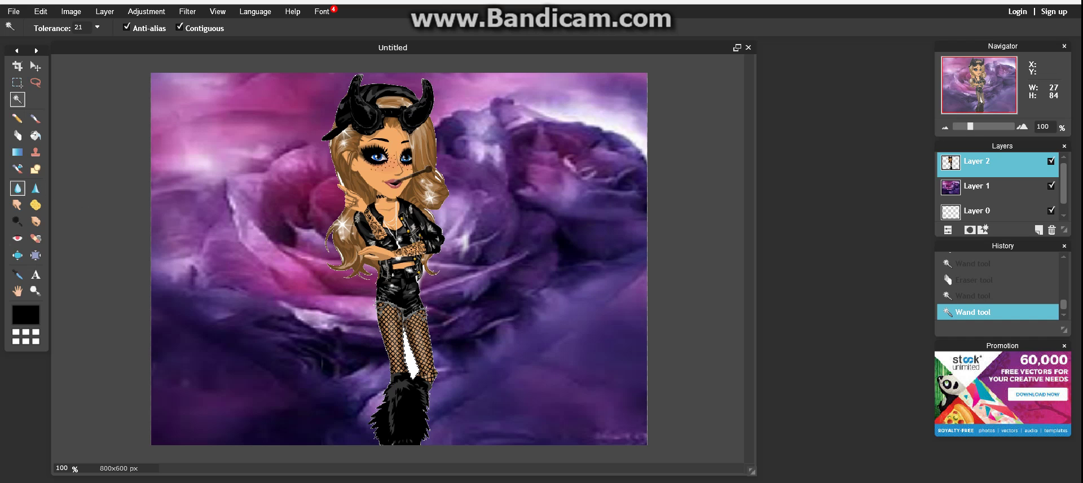
key(e)
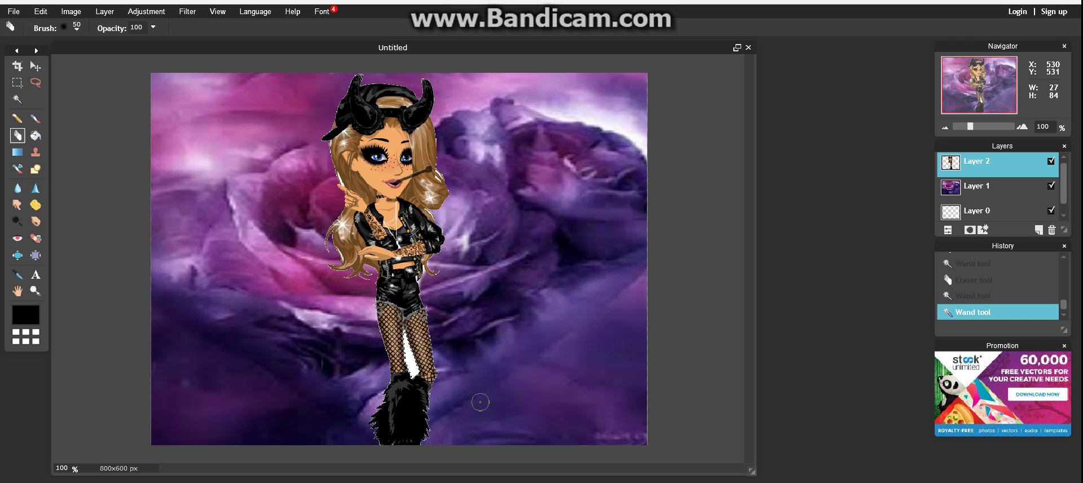
drag(404, 316, 423, 397)
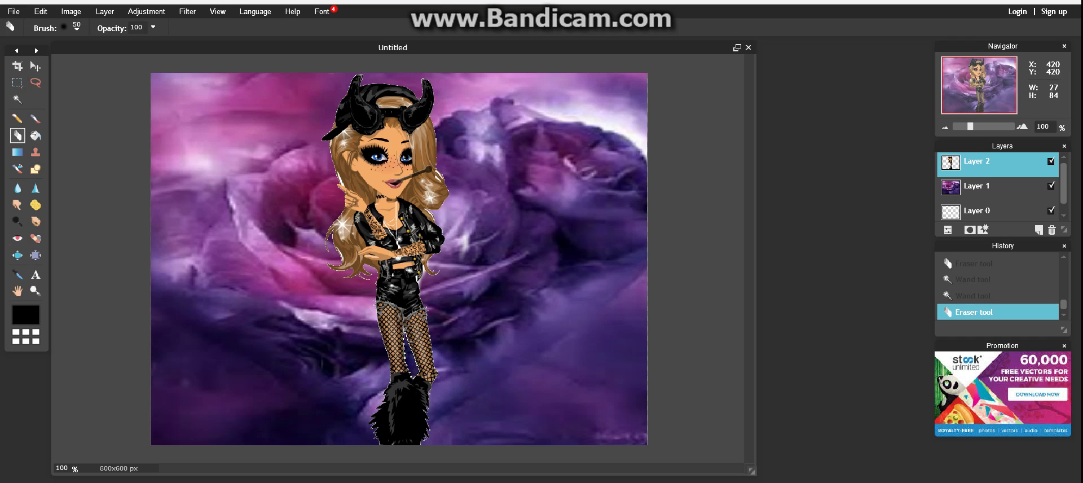
click(411, 360)
key(w)
click(154, 182)
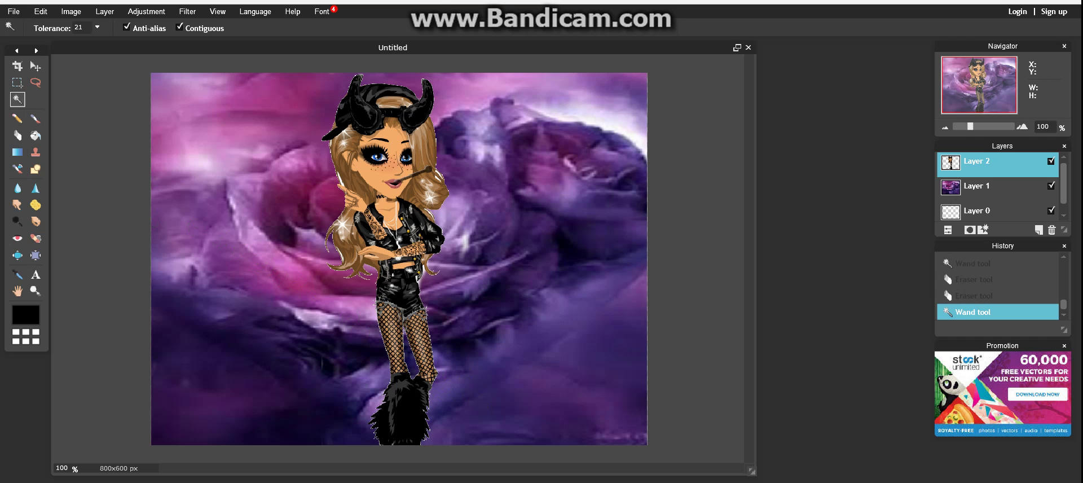
Try erasing along the left edge of the avatar's hair near the raised hand, and undo each stroke.
click(17, 135)
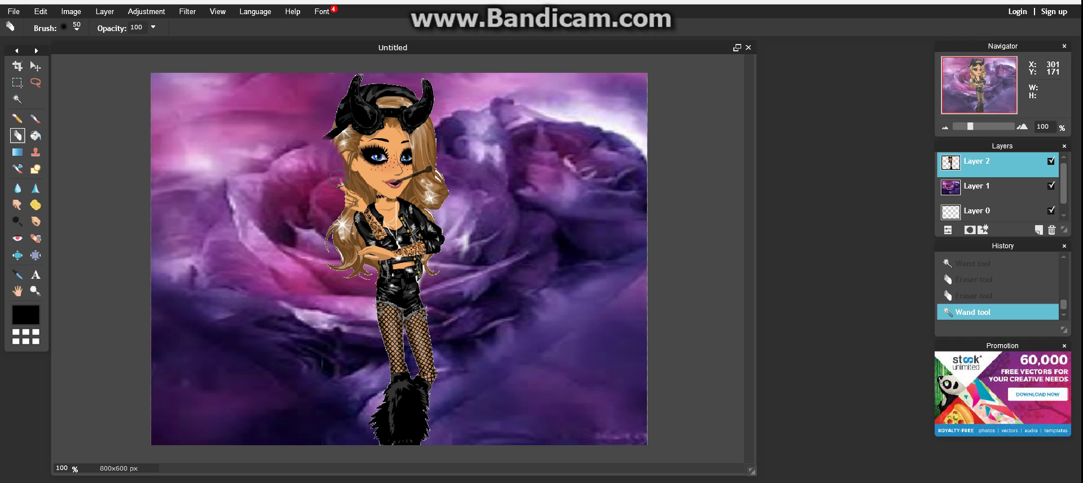
drag(337, 178, 305, 156)
click(40, 11)
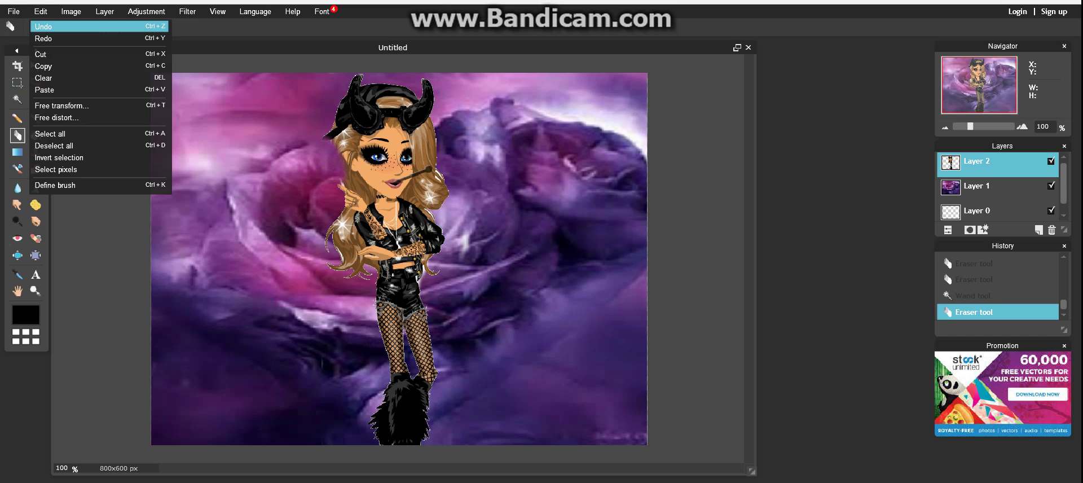
click(44, 25)
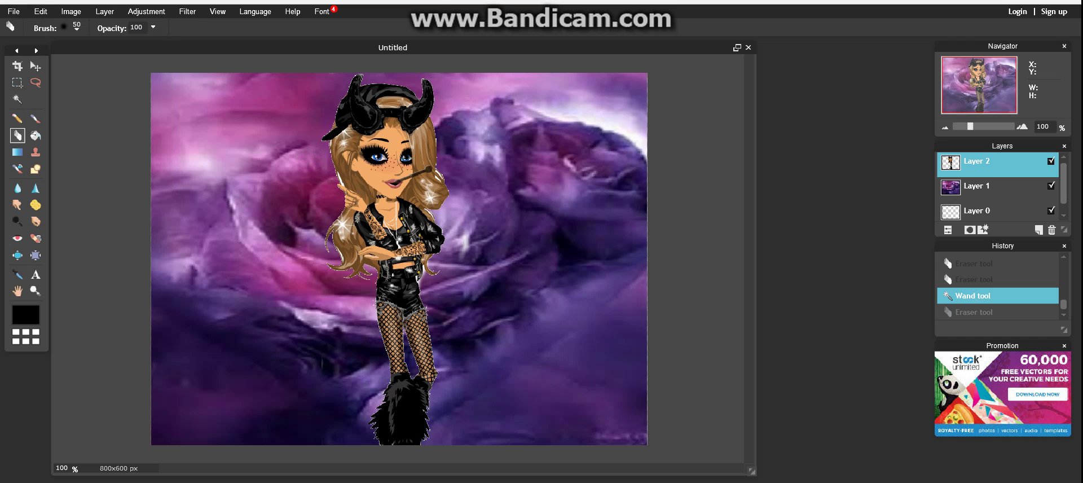
click(326, 167)
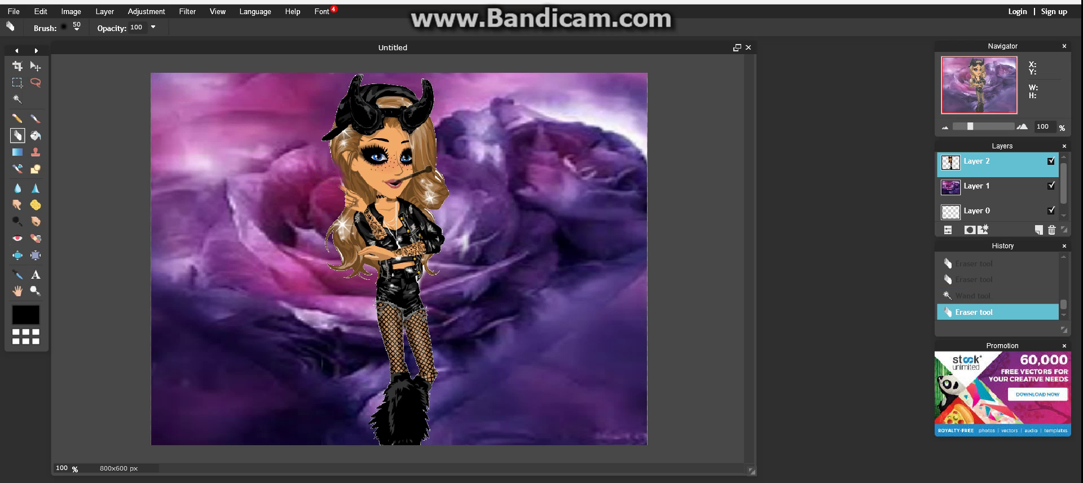
click(40, 12)
click(44, 25)
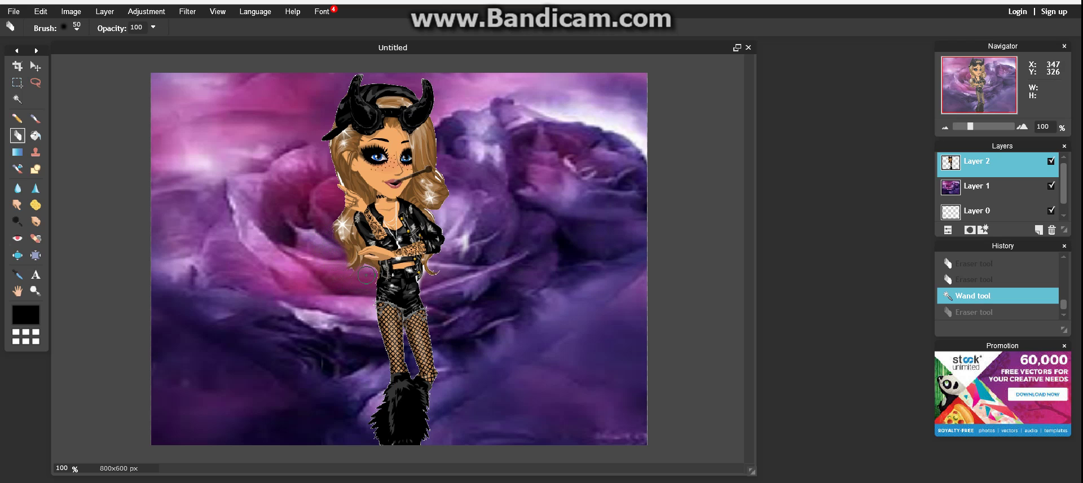
Erase the white-fringed outer hair ends on both sides of the avatar with the size 50 brush.
drag(354, 286, 345, 295)
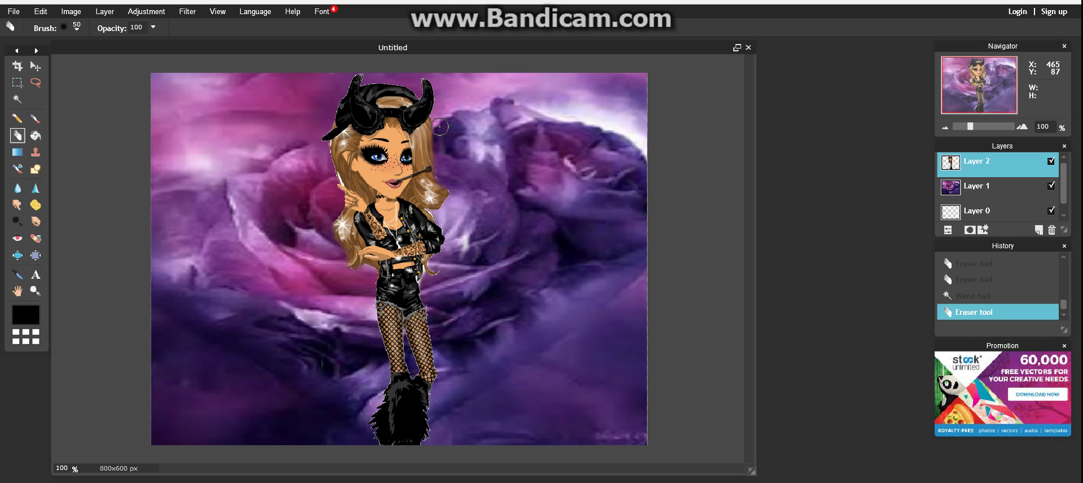
drag(448, 141, 455, 168)
drag(453, 205, 445, 215)
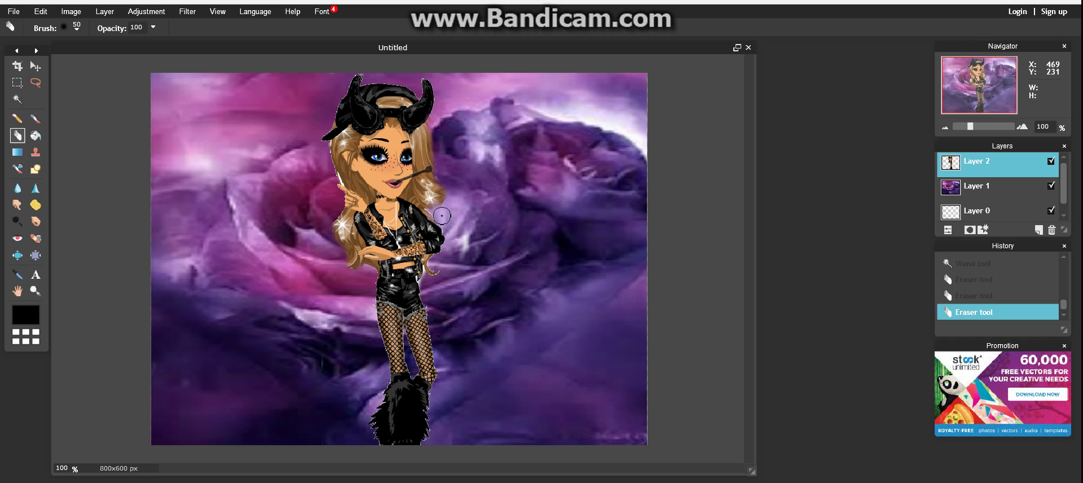
drag(440, 214, 450, 231)
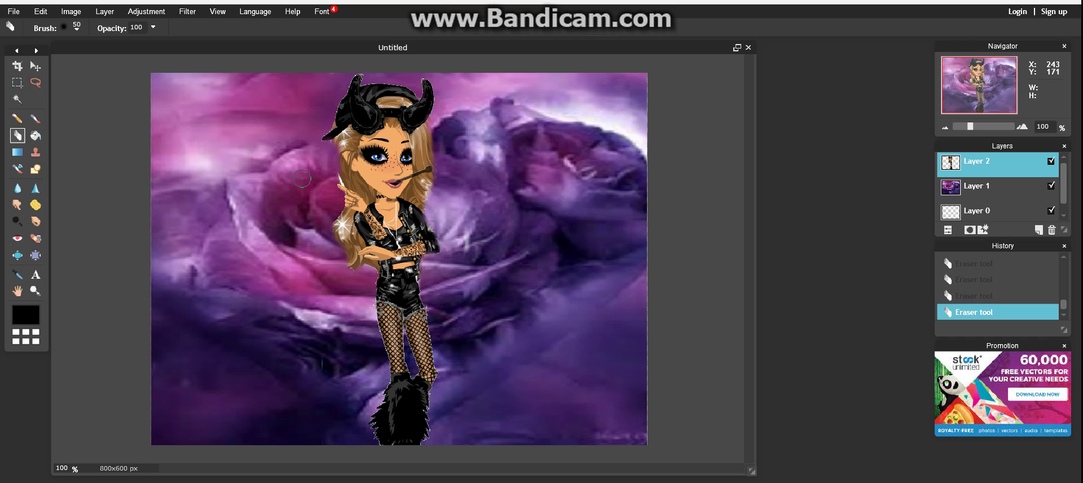
Select the small white remnant beside the avatar's raised hand with the Wand tool, erase it, and clear the selection.
click(17, 99)
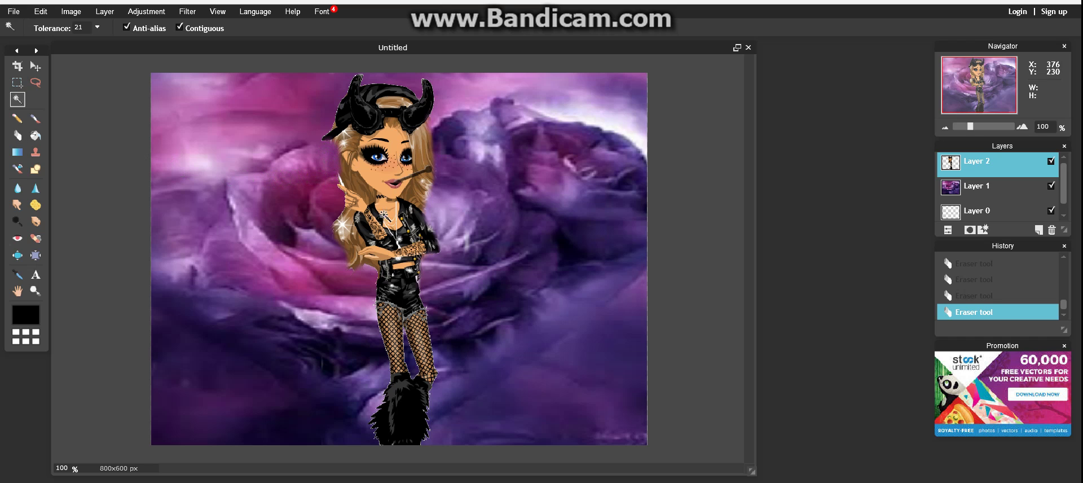
click(343, 186)
click(342, 182)
click(343, 194)
click(342, 195)
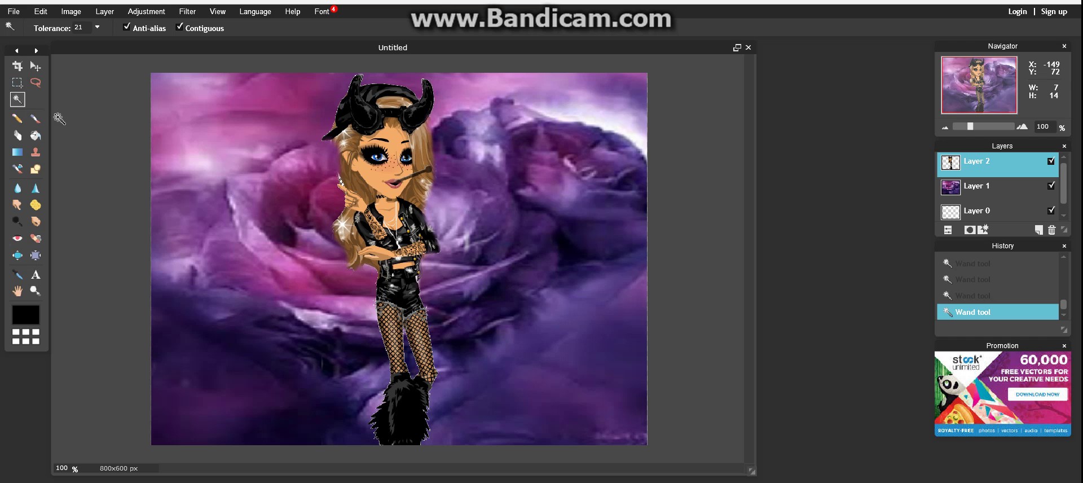
click(18, 136)
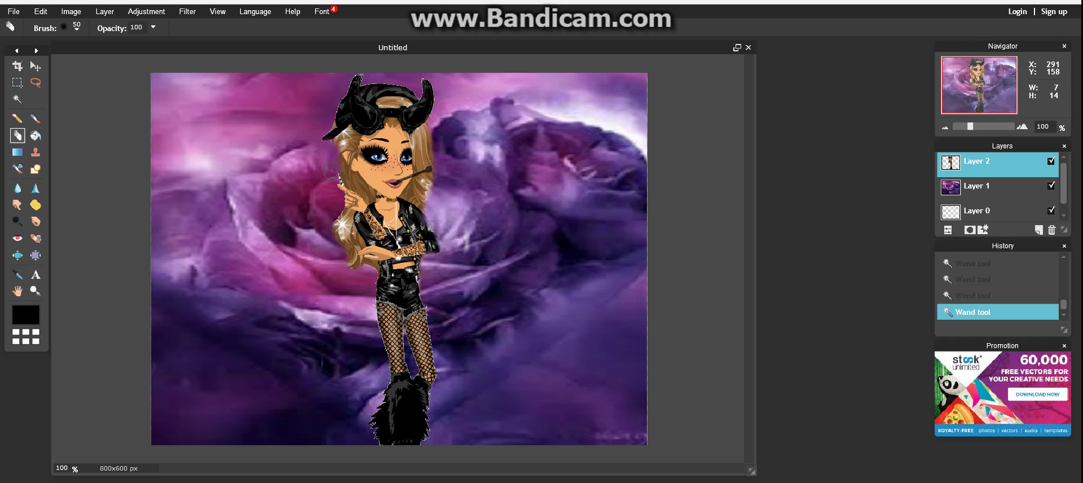
drag(332, 171, 315, 171)
click(17, 99)
click(329, 190)
click(270, 178)
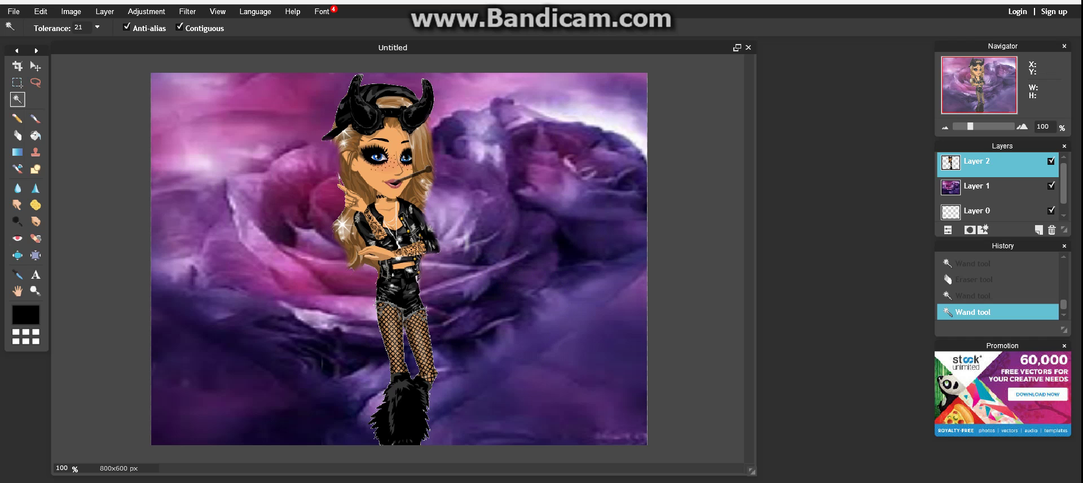
Stretch the avatar layer slightly taller with Free transform, shift it up and to the left, and apply the change.
click(40, 12)
click(56, 106)
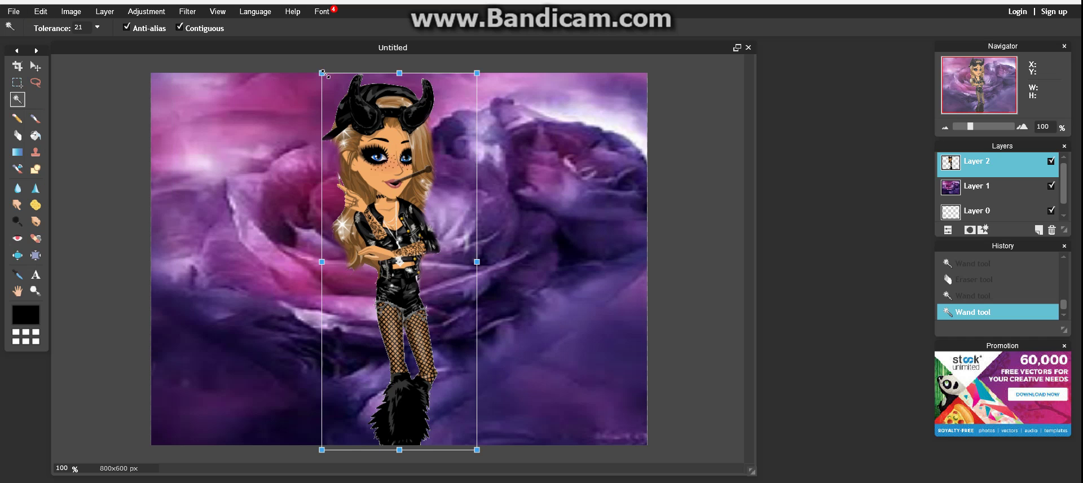
mouse_move(323, 74)
mouse_down()
mouse_move(314, 79)
mouse_move(298, 48)
mouse_move(320, 62)
mouse_up()
mouse_move(369, 145)
mouse_down()
mouse_move(363, 119)
mouse_move(361, 138)
mouse_up()
key(Return)
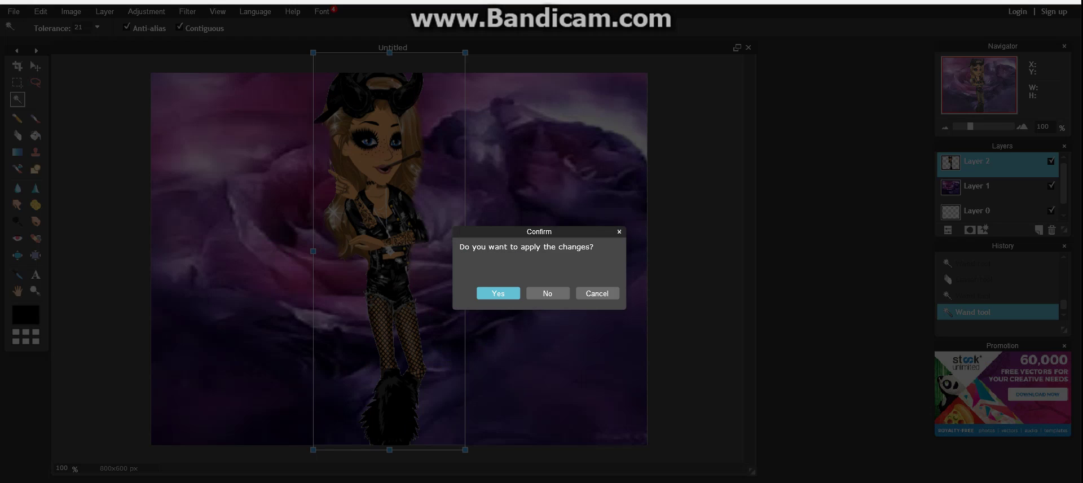
key(Return)
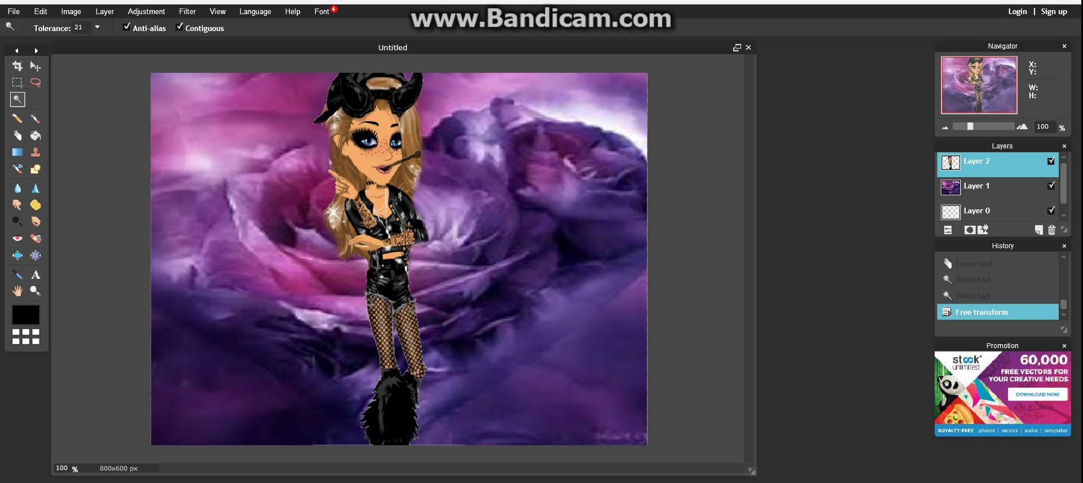
Erase stray remnants beside the avatar and trim the outer fur of the boots with the size 50 brush.
click(18, 135)
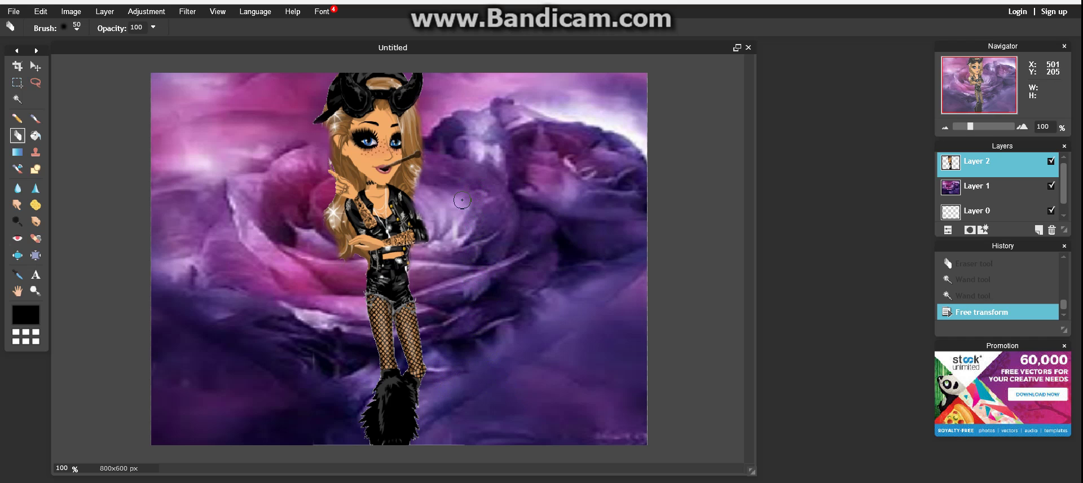
click(519, 164)
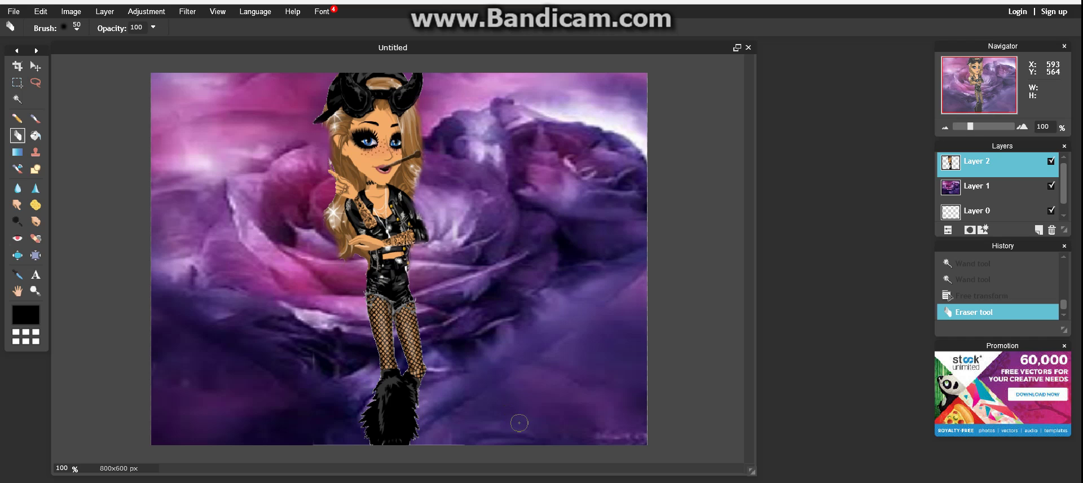
click(420, 451)
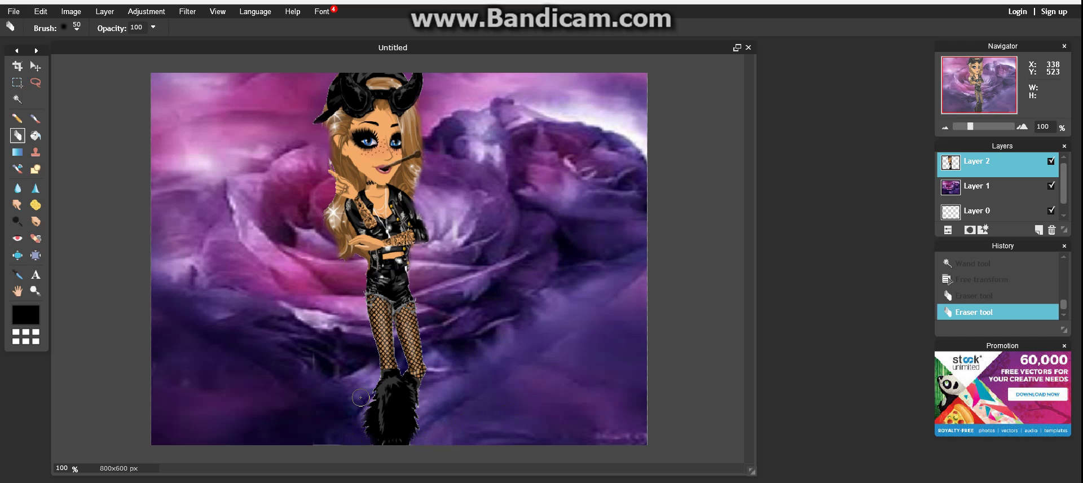
mouse_move(359, 416)
mouse_down()
mouse_move(355, 434)
mouse_move(397, 439)
mouse_up()
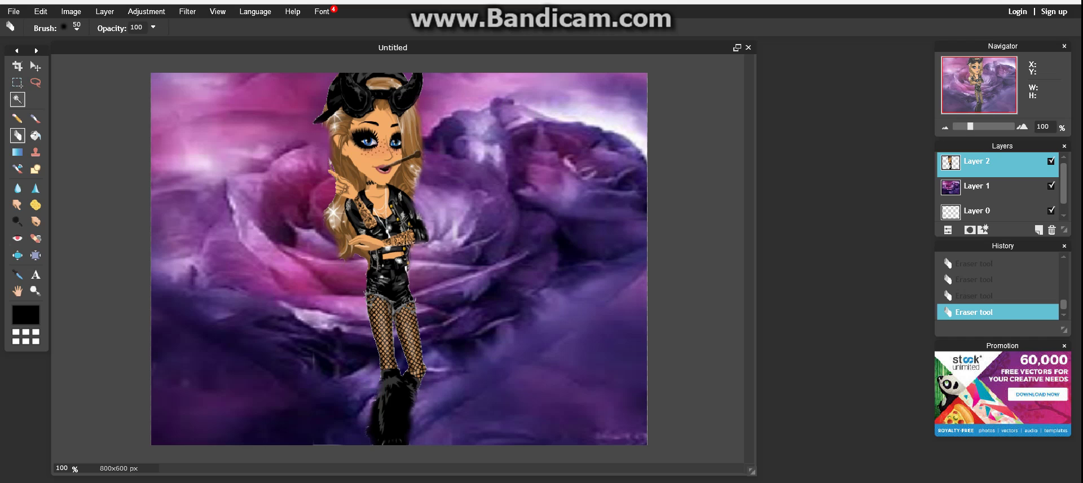
click(18, 99)
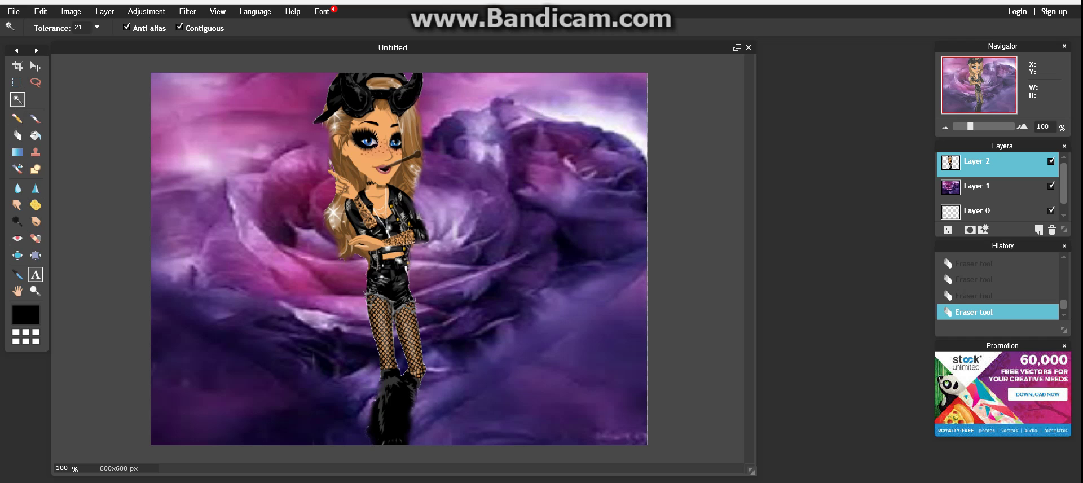
Add the text "how are you?" to the picture in the AR CENA font with the Bold style.
click(35, 274)
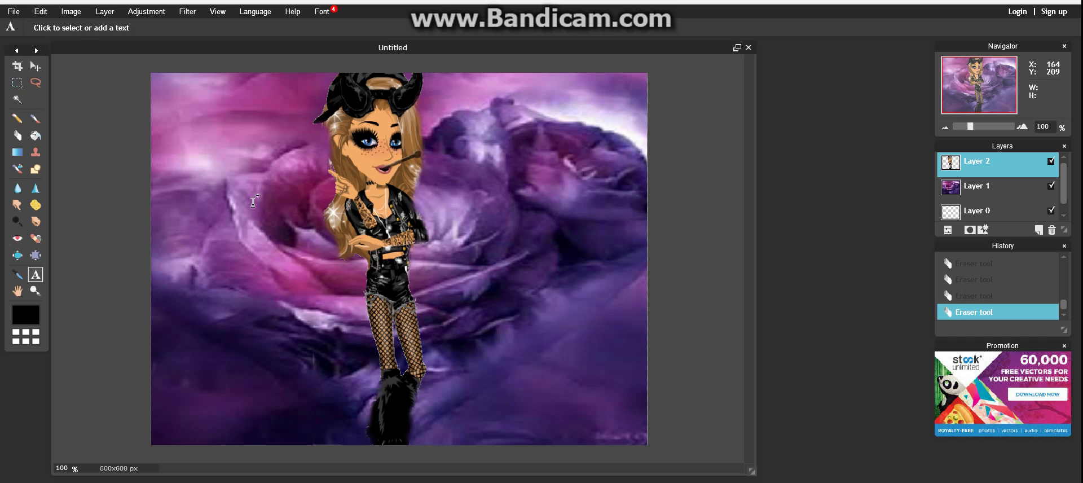
click(197, 155)
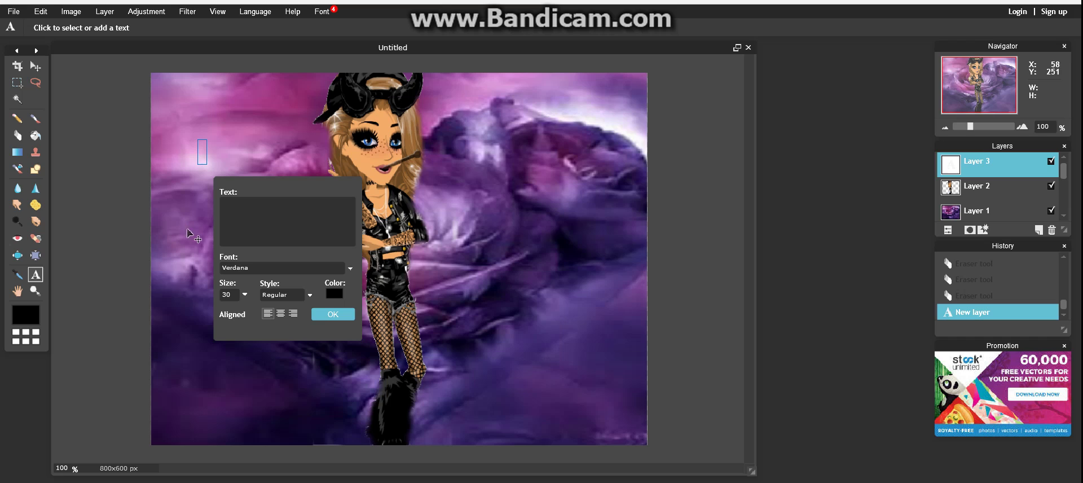
text(how)
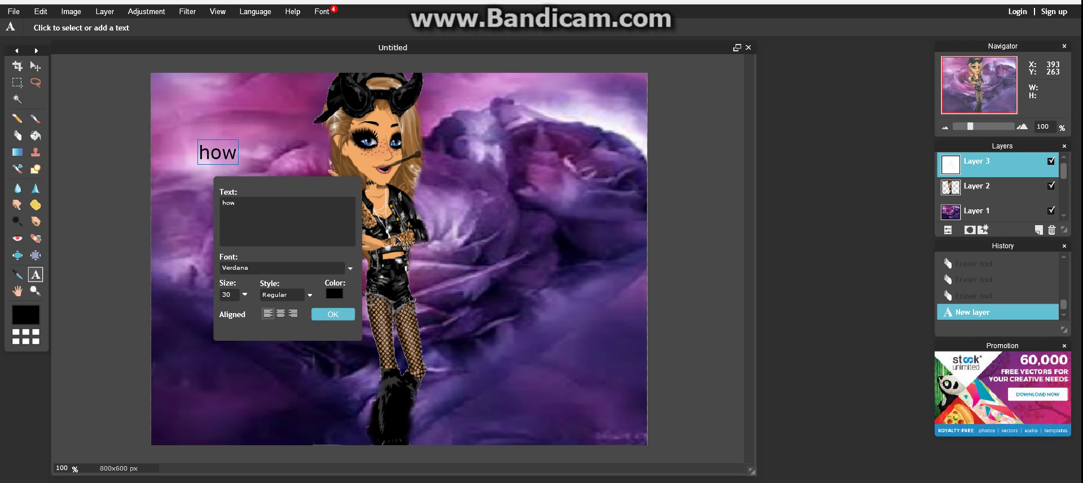
text( are yo)
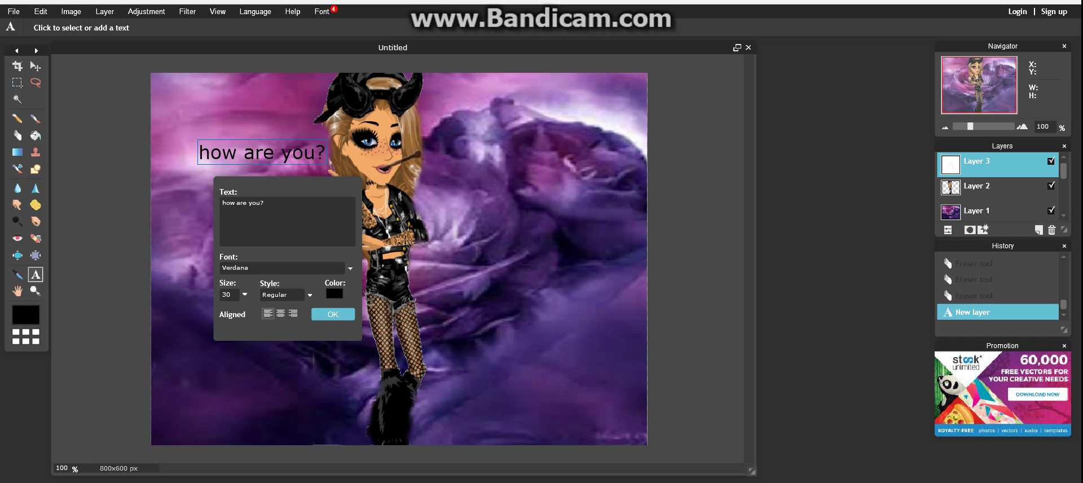
click(349, 268)
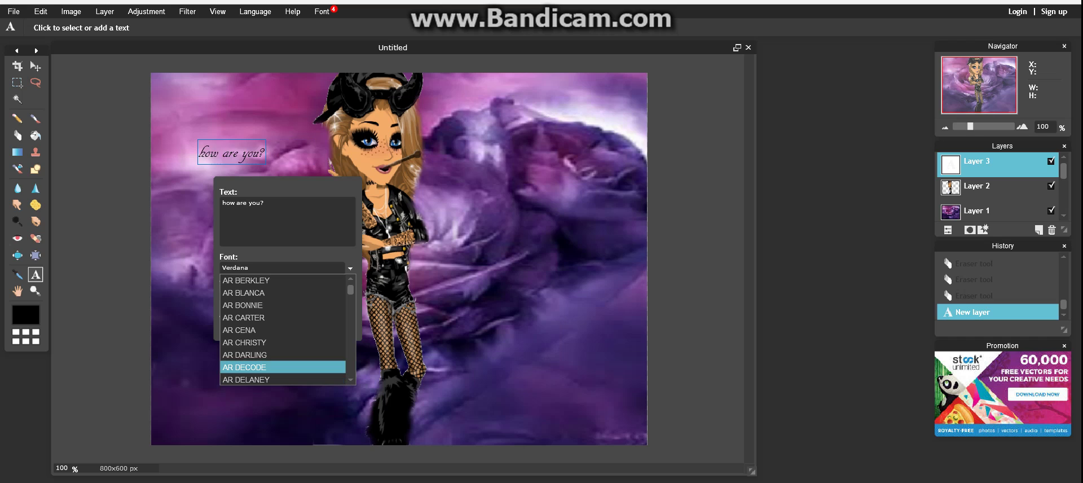
click(244, 330)
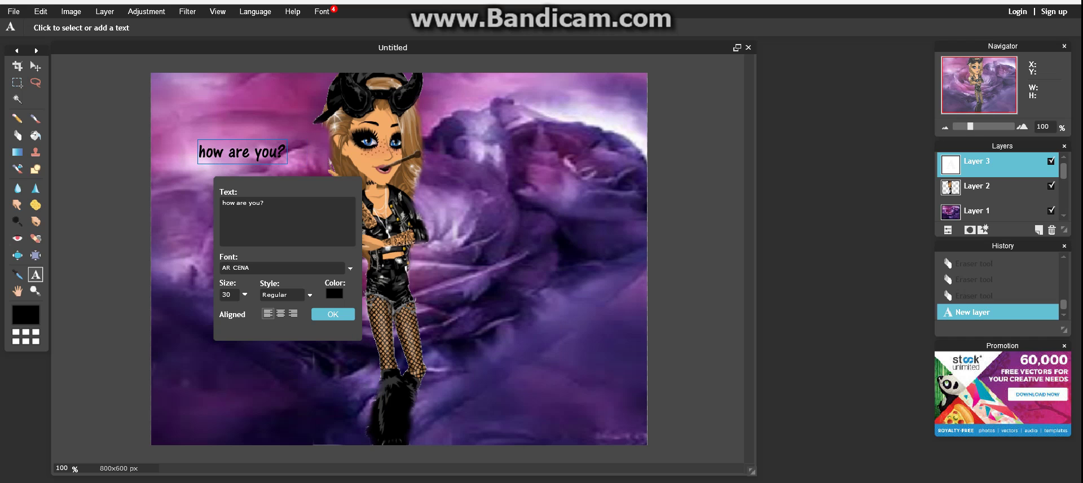
click(310, 294)
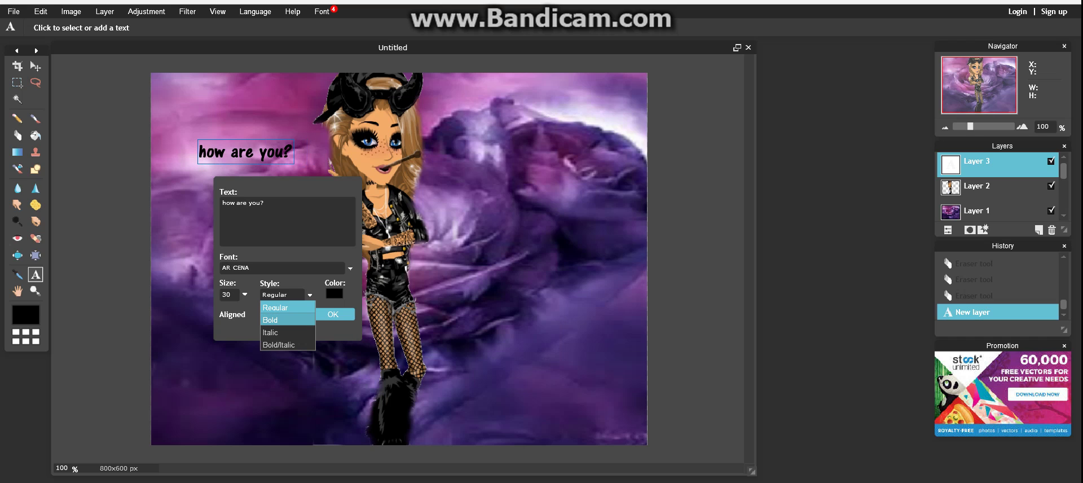
click(279, 318)
Colour the "how are you?" text cyan (1cf0ff), move it beside the avatar's face over the rose, and apply it.
click(334, 294)
mouse_move(405, 235)
mouse_down()
mouse_move(429, 266)
mouse_move(460, 278)
mouse_up()
drag(420, 216, 504, 211)
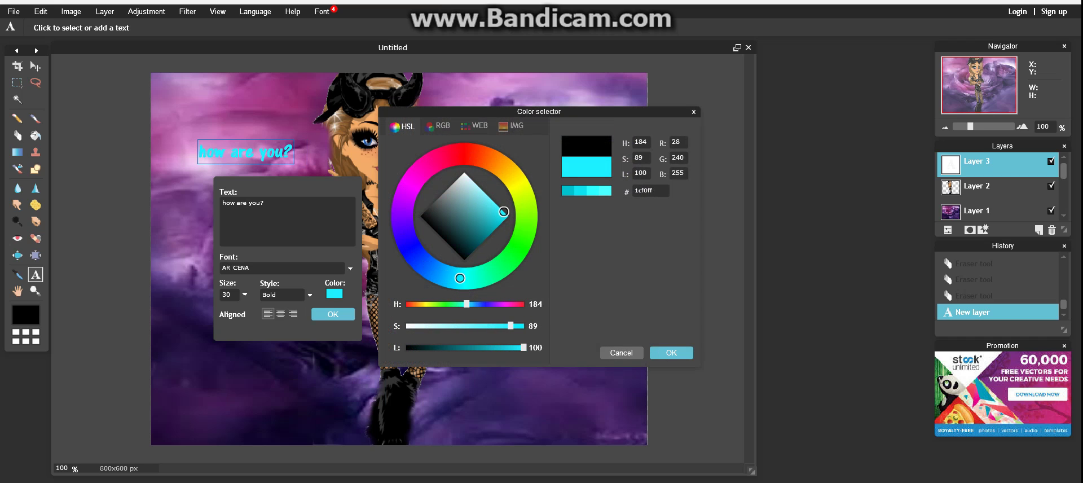
click(671, 352)
drag(237, 159, 497, 182)
click(333, 314)
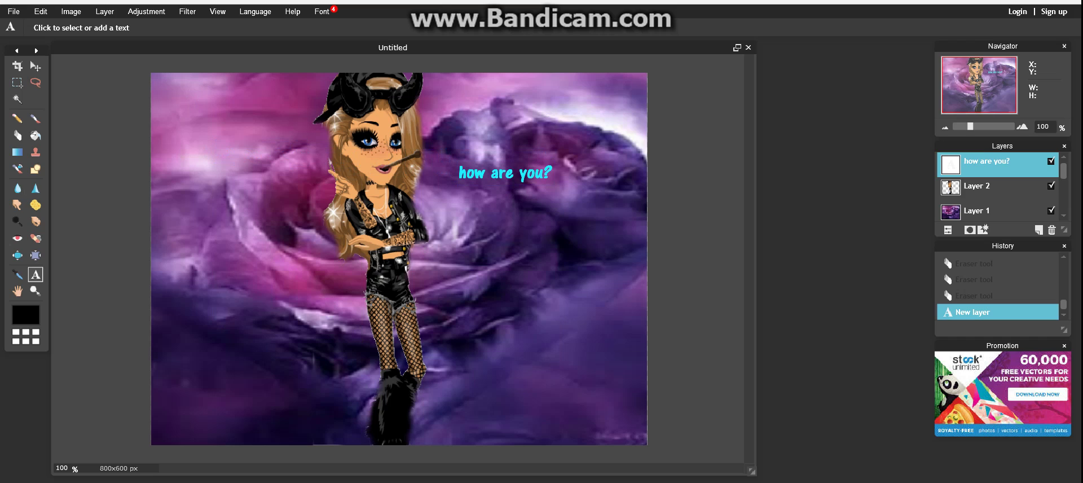
Add the text "mew~" below "how are you?" in AR CENA with the Bold style and a bright magenta colour.
click(485, 219)
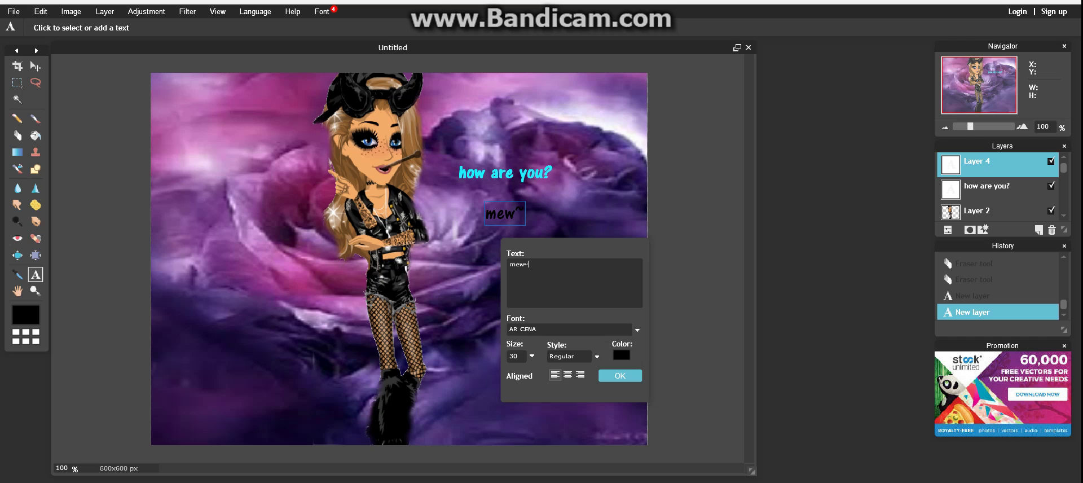
click(597, 357)
click(581, 381)
click(621, 354)
drag(412, 182, 417, 177)
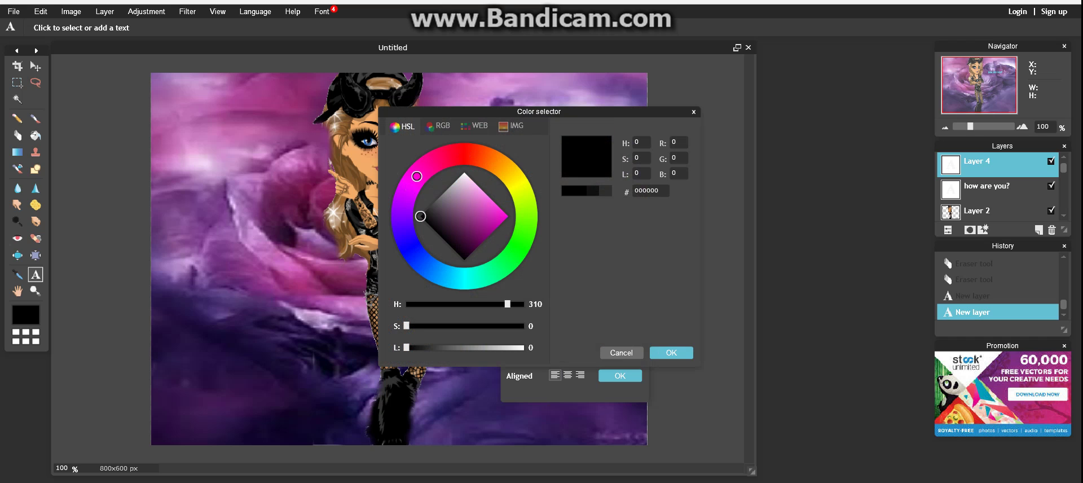
mouse_move(473, 209)
mouse_down()
mouse_move(508, 216)
mouse_move(503, 206)
mouse_up()
click(671, 353)
click(614, 373)
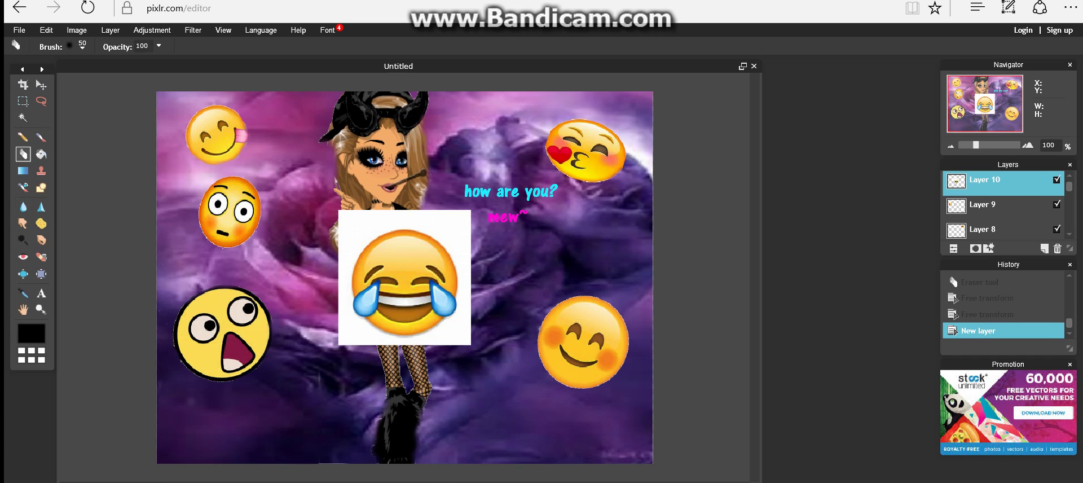
Select the laughing emoji's white background with the Wand tool, erase it with the size 50 brush, and clear the selection.
click(23, 118)
click(353, 225)
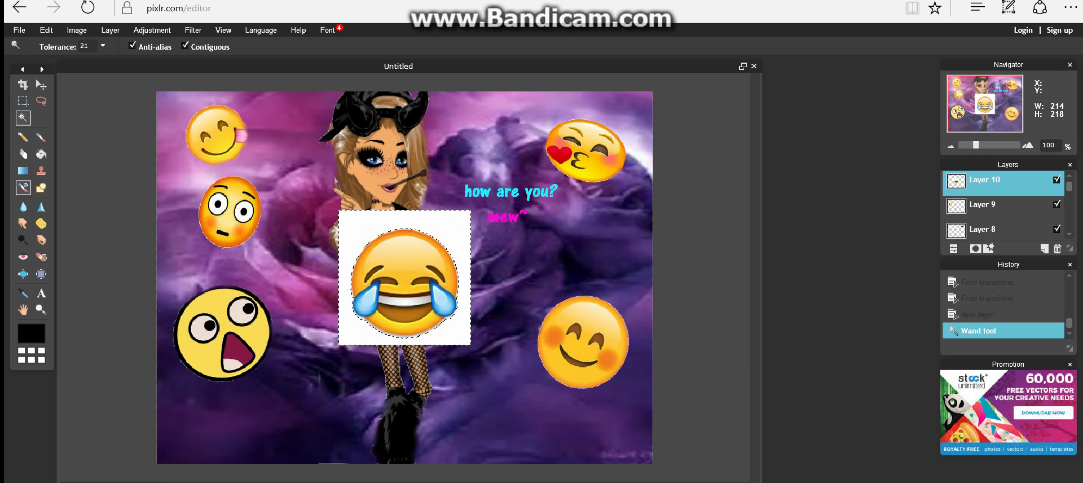
click(22, 153)
mouse_move(346, 265)
mouse_down()
mouse_move(353, 293)
mouse_move(362, 252)
mouse_move(355, 354)
mouse_move(360, 268)
mouse_move(339, 269)
mouse_move(342, 343)
mouse_move(375, 318)
mouse_move(467, 337)
mouse_move(465, 262)
mouse_move(424, 224)
mouse_move(466, 217)
mouse_move(458, 231)
mouse_move(368, 227)
mouse_move(387, 216)
mouse_move(352, 226)
mouse_move(402, 214)
mouse_move(437, 336)
mouse_up()
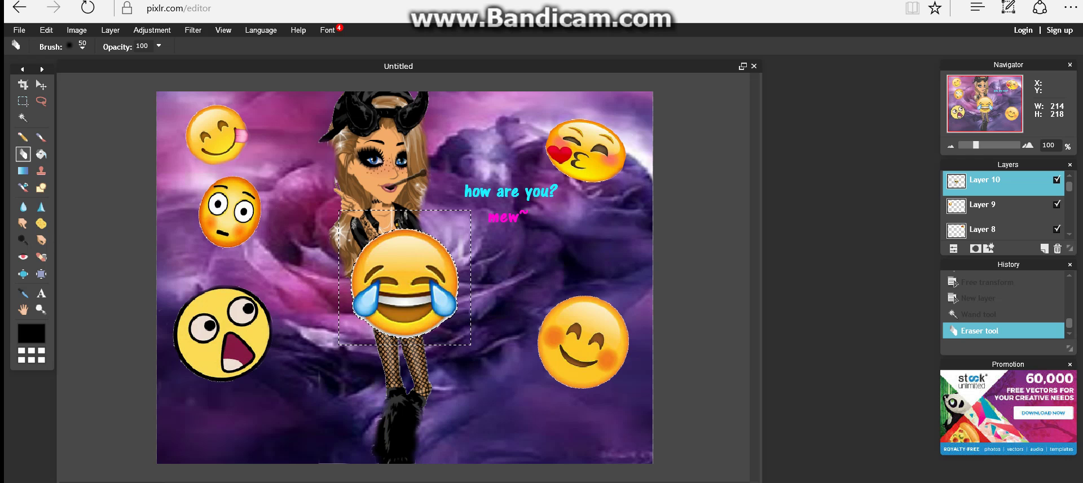
click(23, 117)
click(198, 183)
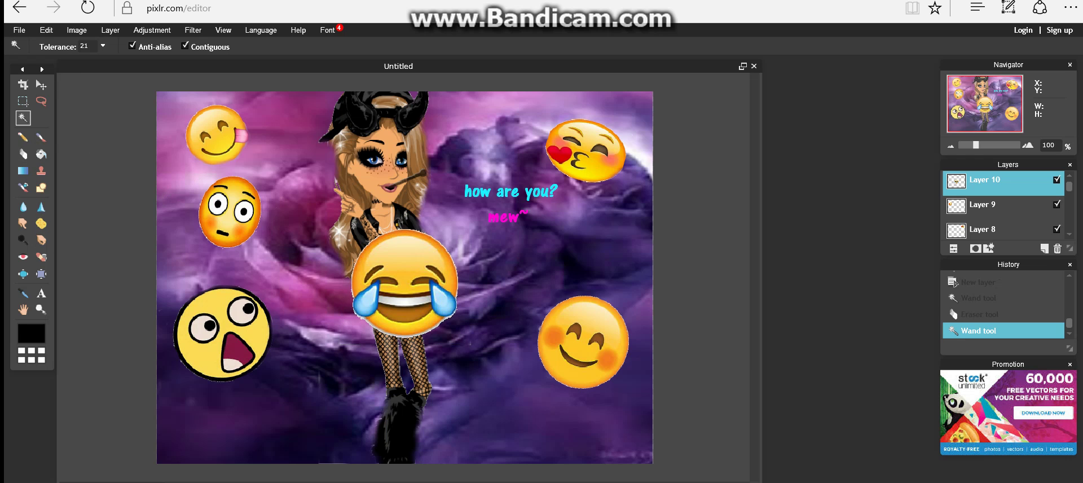
Move the laughing emoji below the kissing emoji with Free transform and scale it down slightly.
click(46, 30)
click(62, 125)
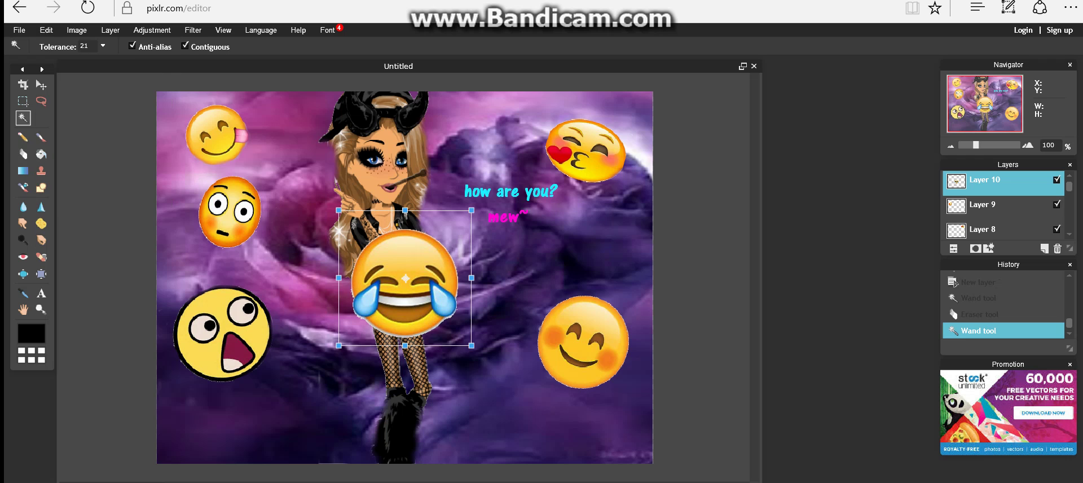
drag(379, 246, 556, 212)
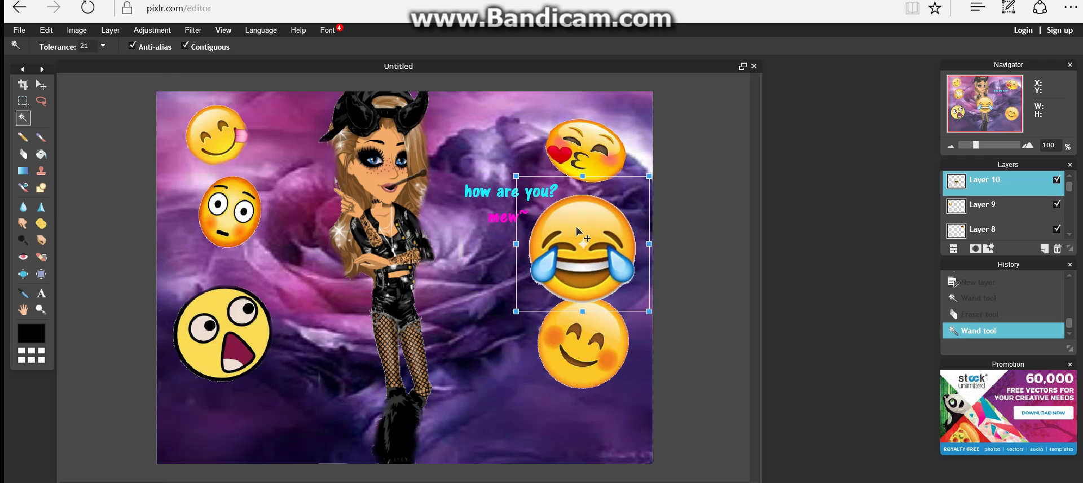
drag(516, 176, 541, 202)
drag(542, 202, 543, 203)
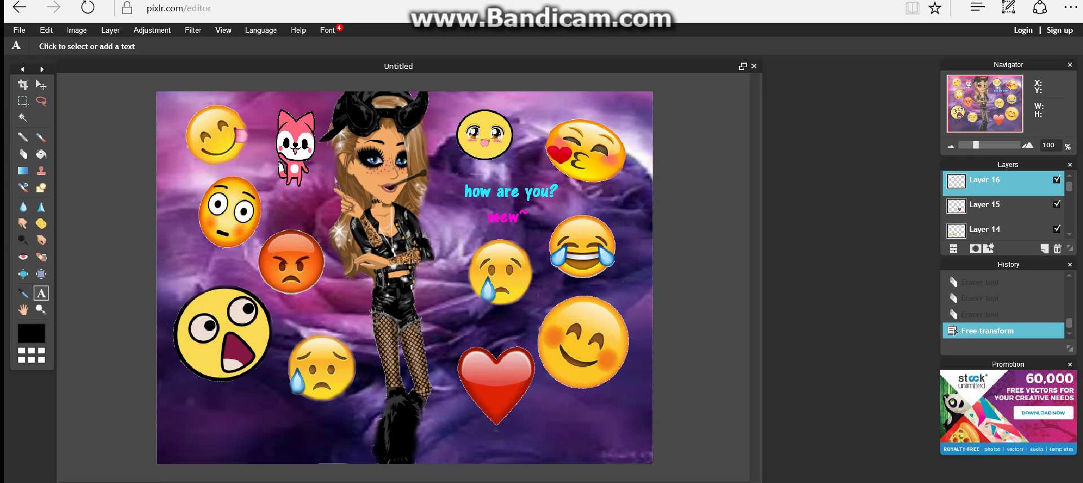
Switch to Notepad, write "well done with this edit", cut the whole text, and minimise the window.
key(alt+Tab)
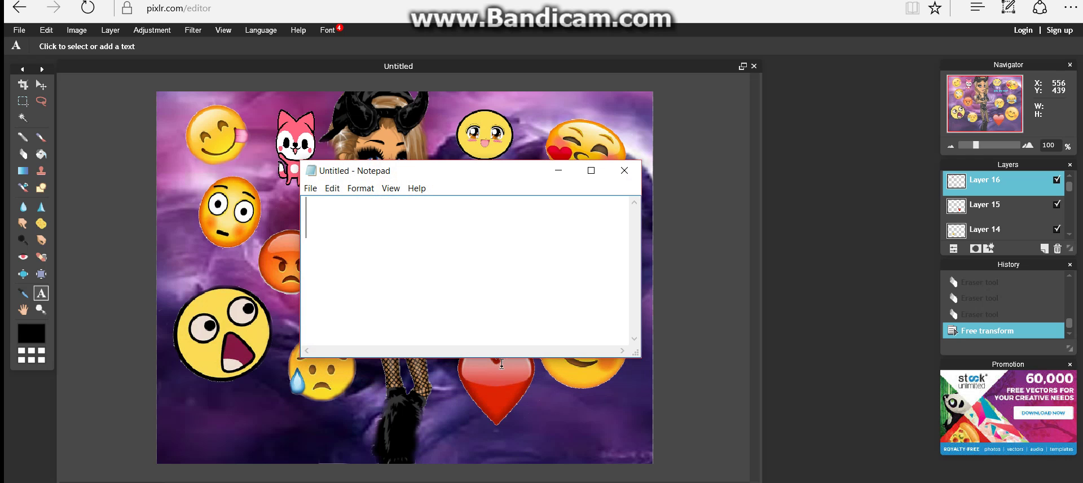
text(w)
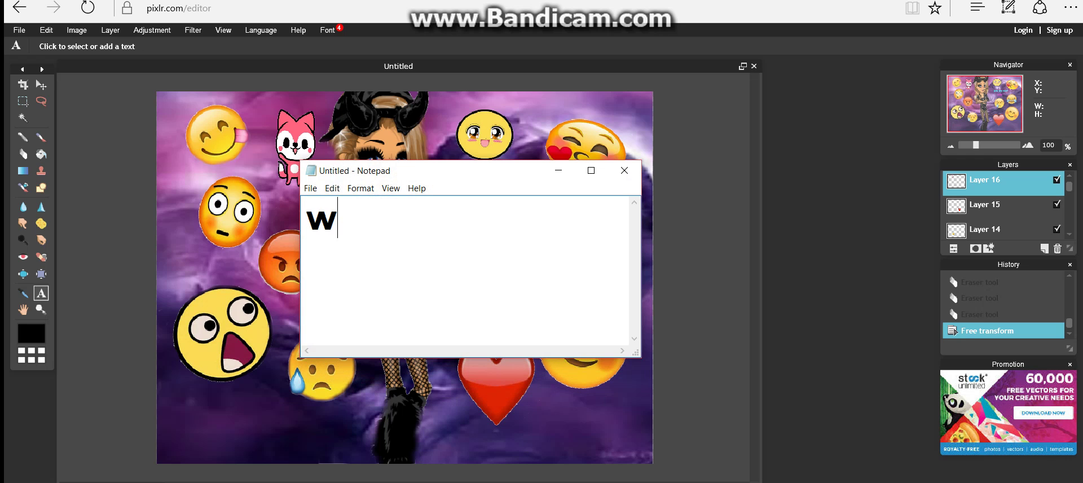
text(ell d)
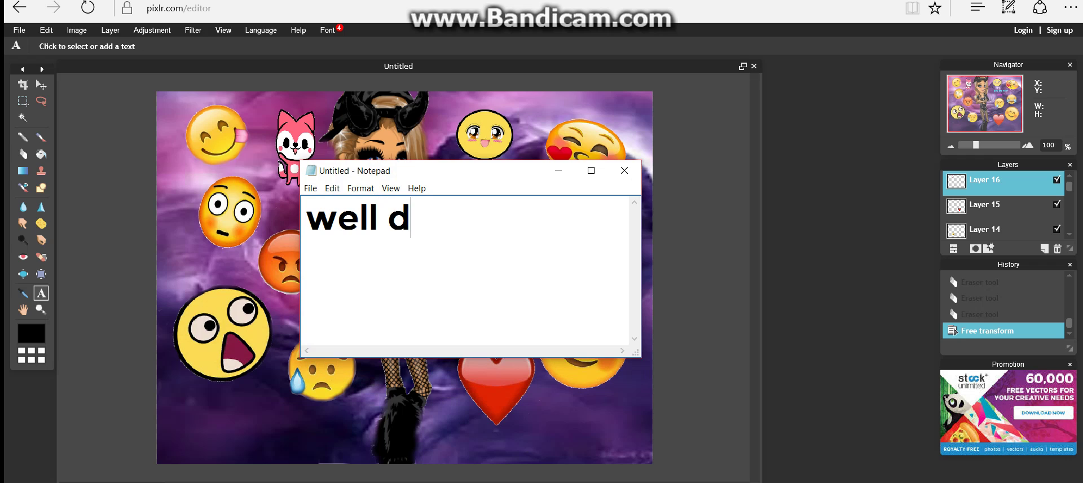
text(one w)
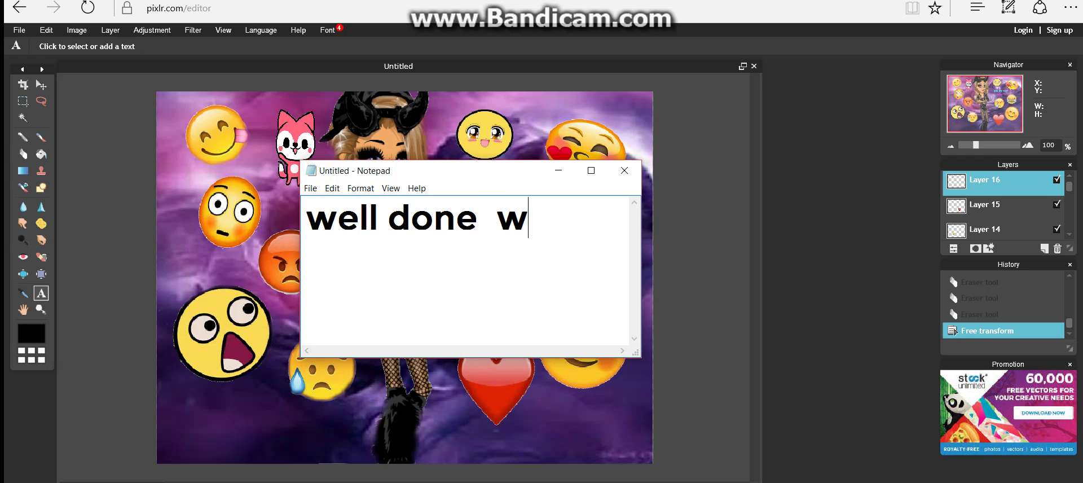
text(ith this edit)
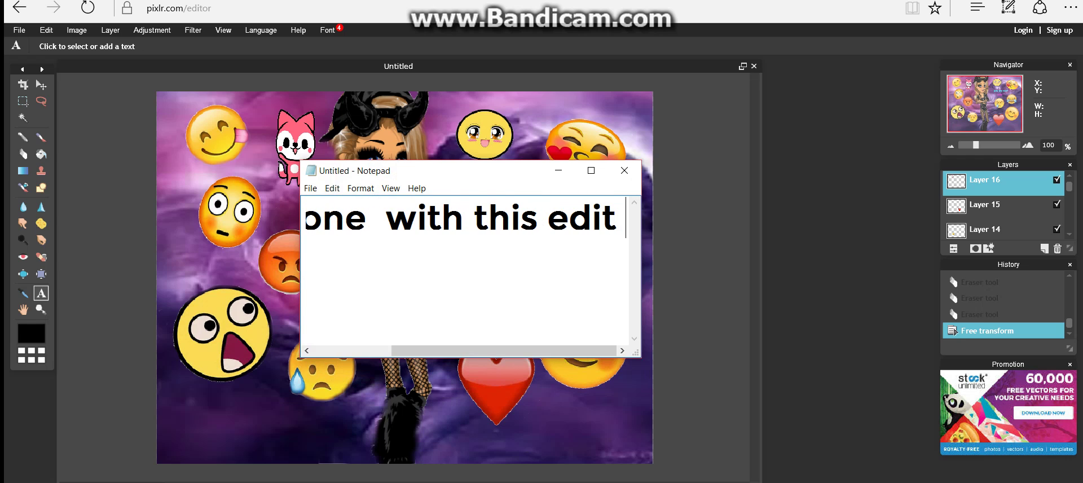
drag(619, 221, 237, 361)
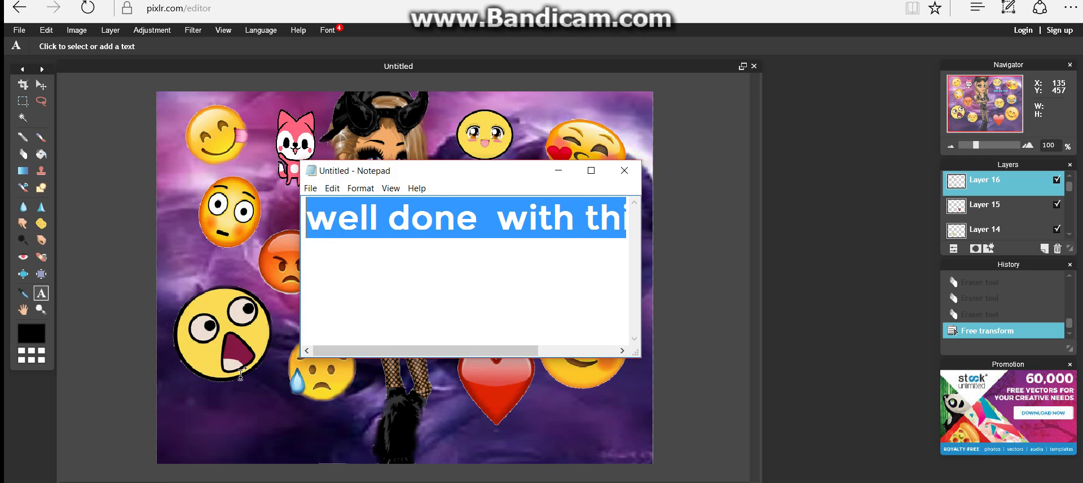
key(ctrl+x)
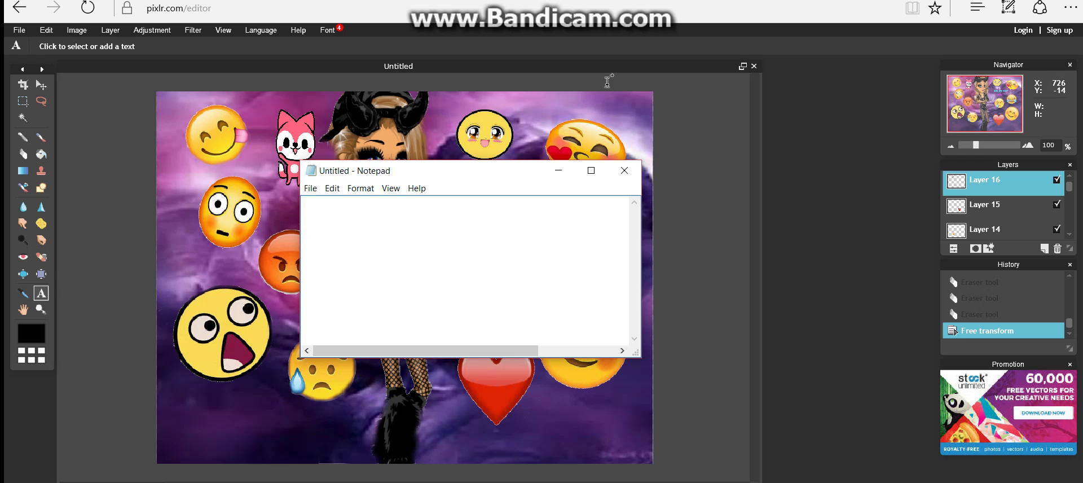
click(558, 170)
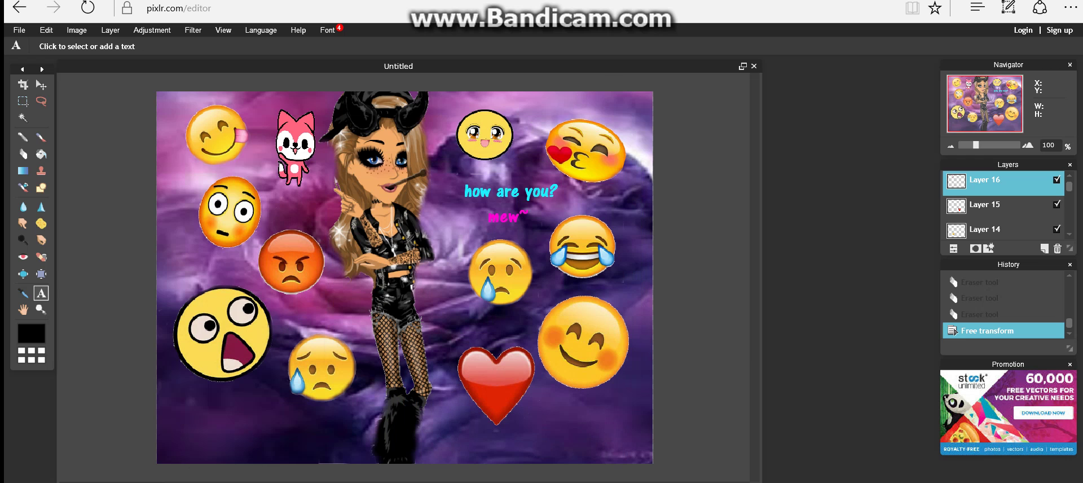
Open the Snipping Tool and try to start a new snip of the finished picture.
key(super+s)
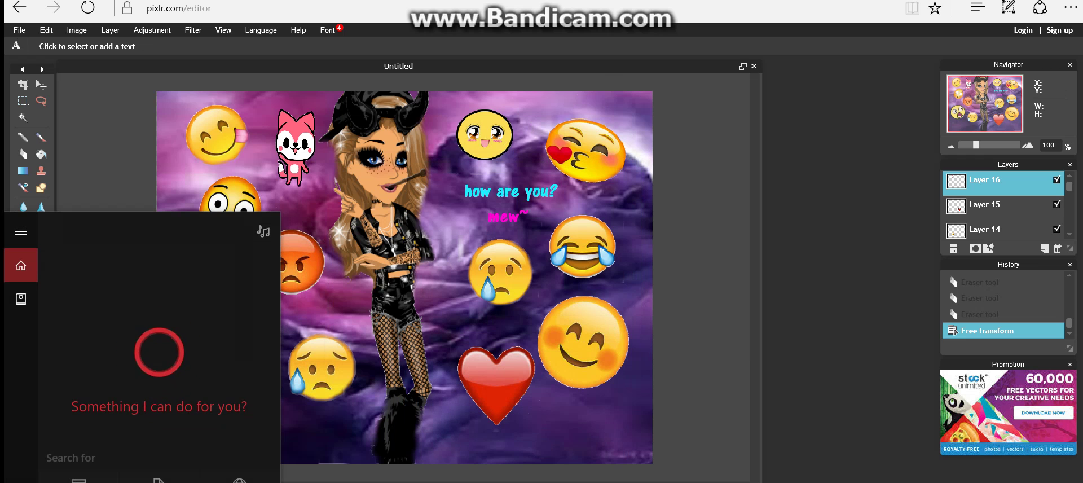
text(s)
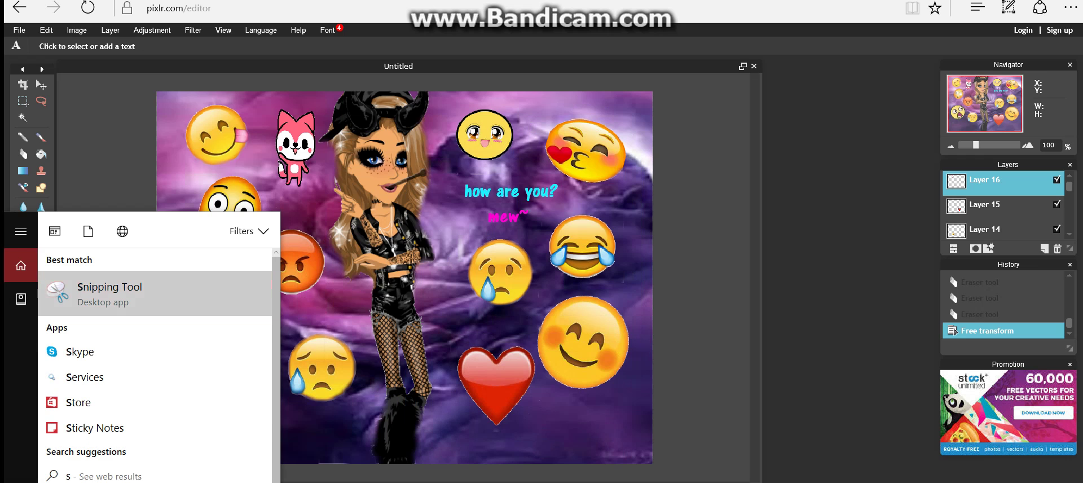
click(197, 307)
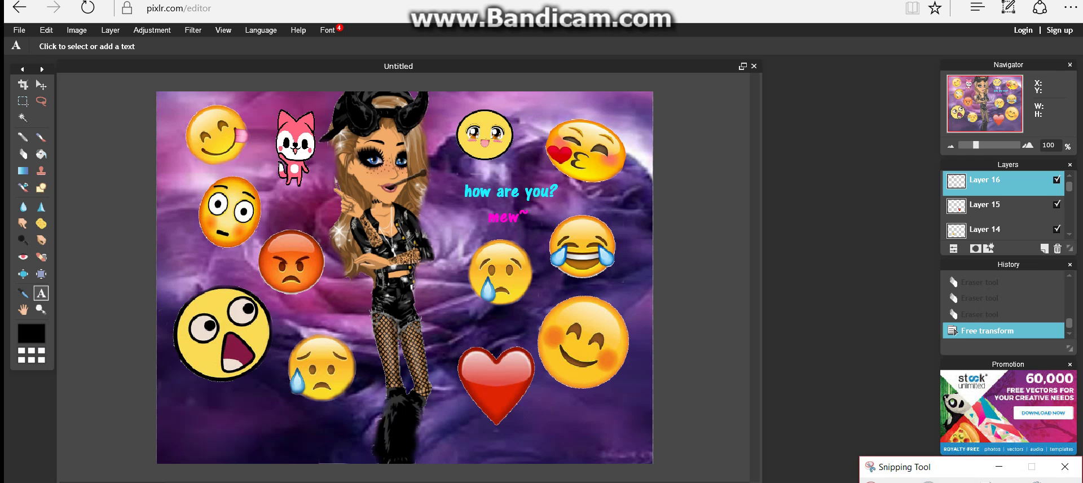
click(888, 480)
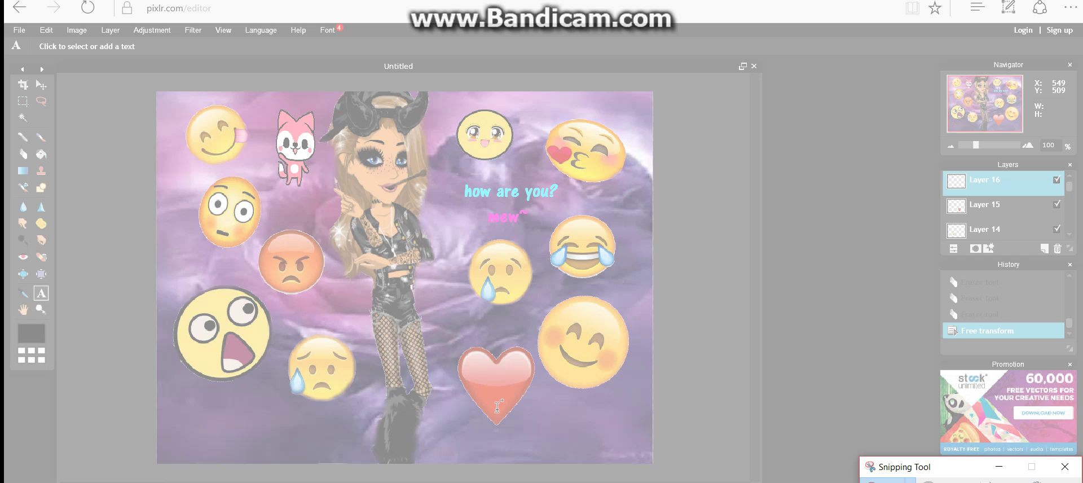
key(Escape)
scroll(549, 380, down, 1)
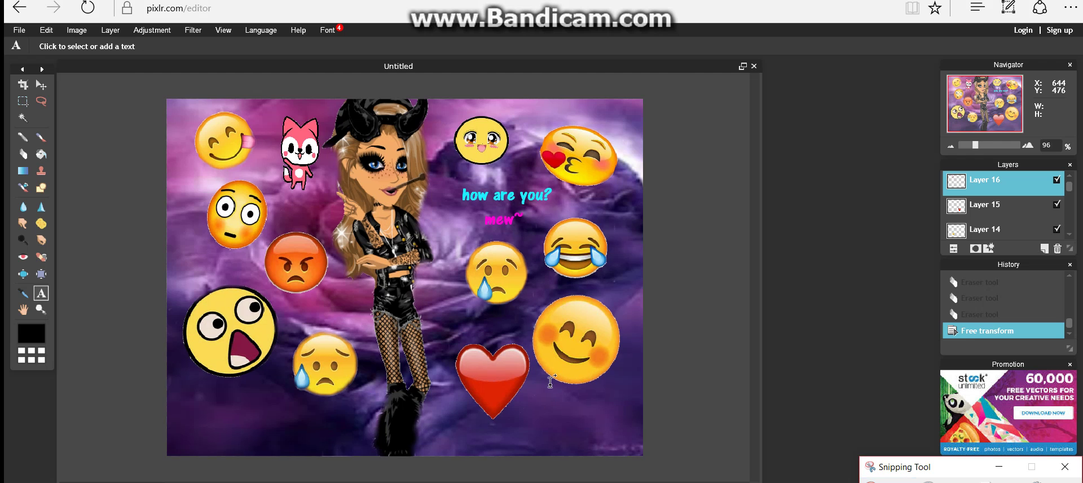
scroll(548, 379, up, 3)
scroll(549, 381, down, 3)
scroll(549, 381, up, 3)
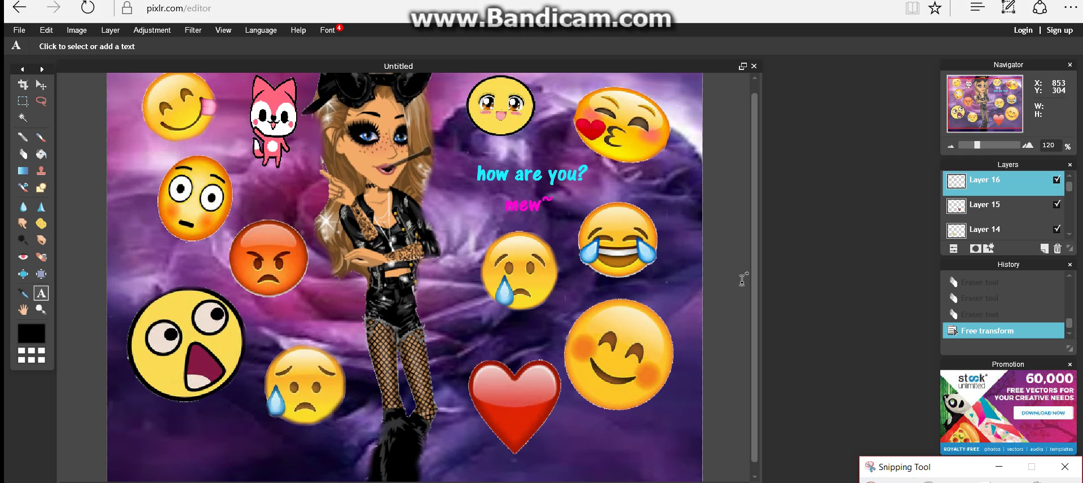
scroll(628, 355, up, 1)
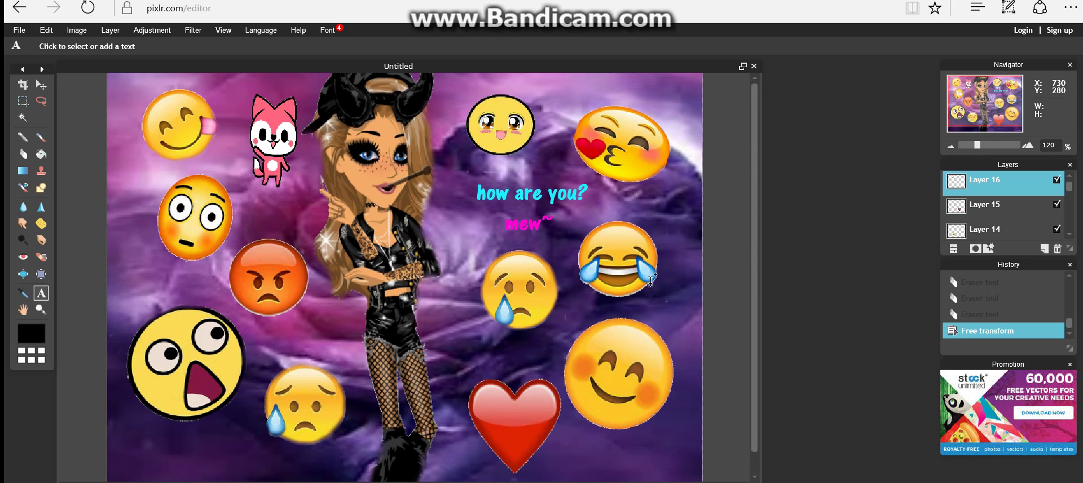